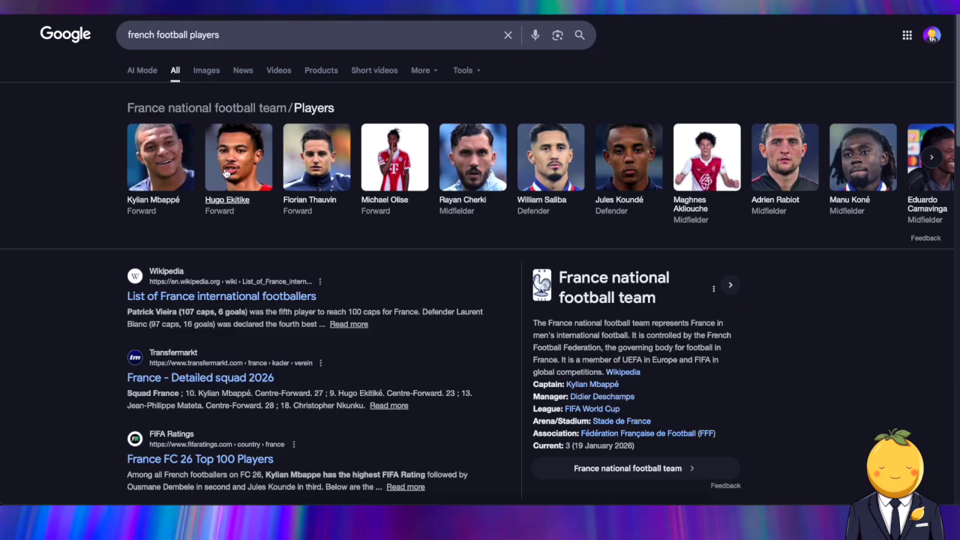
Step: Look through the row of French national football team players in the search results
{"action": "scroll", "coordinate": [225, 173], "scroll_direction": "right", "scroll_amount": 3}
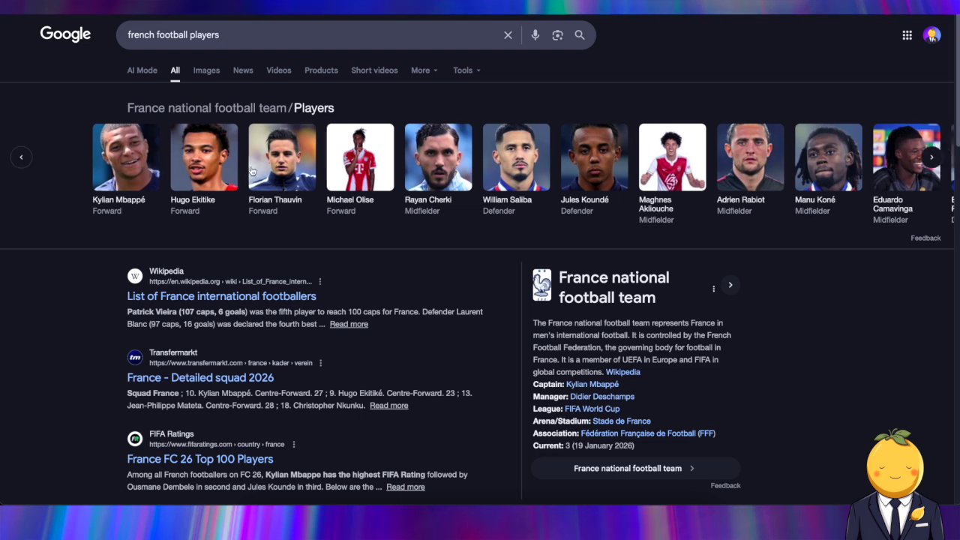
{"action": "scroll", "coordinate": [528, 167], "scroll_direction": "right", "scroll_amount": 3}
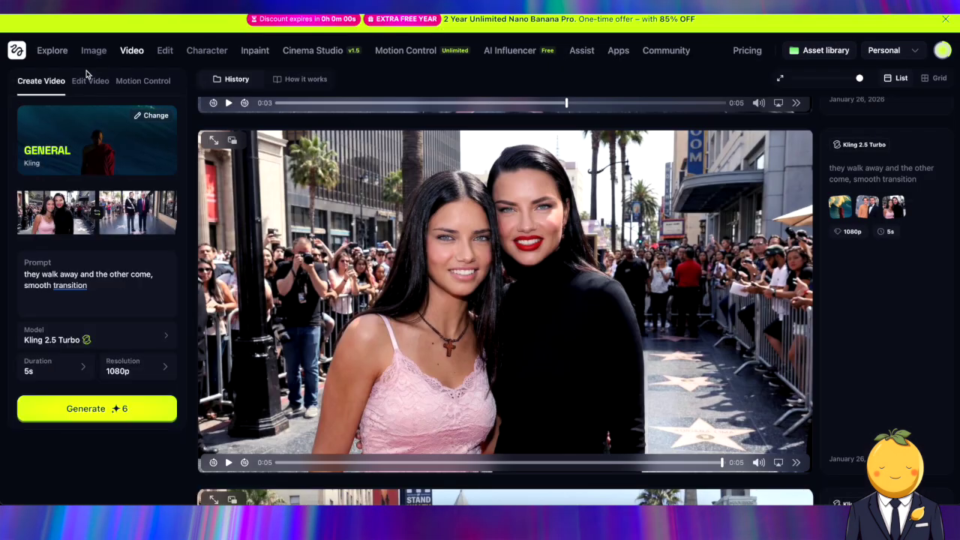
Step: Open the image generator, clear the existing prompt and set the aspect ratio to 9:16
{"action": "mouse_move", "coordinate": [99, 52]}
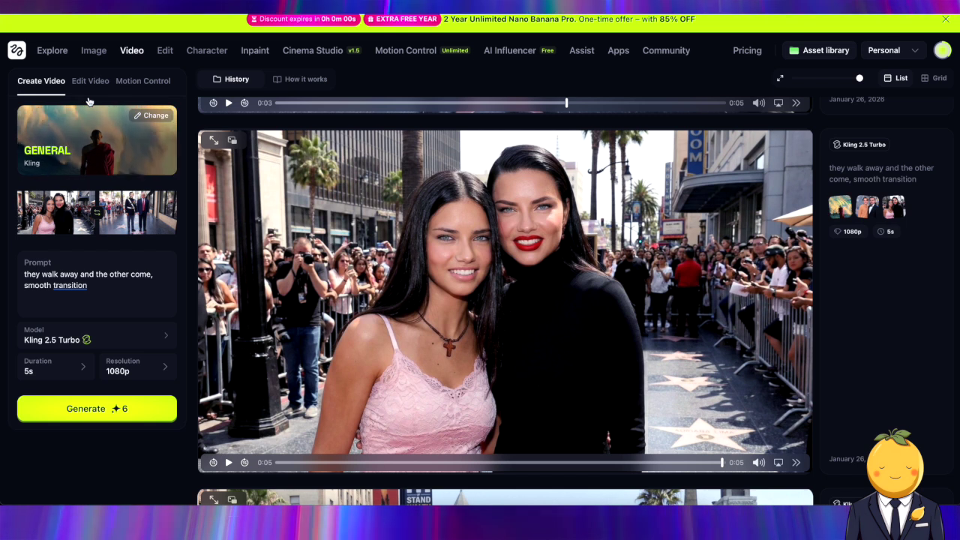
{"action": "left_click", "coordinate": [103, 56]}
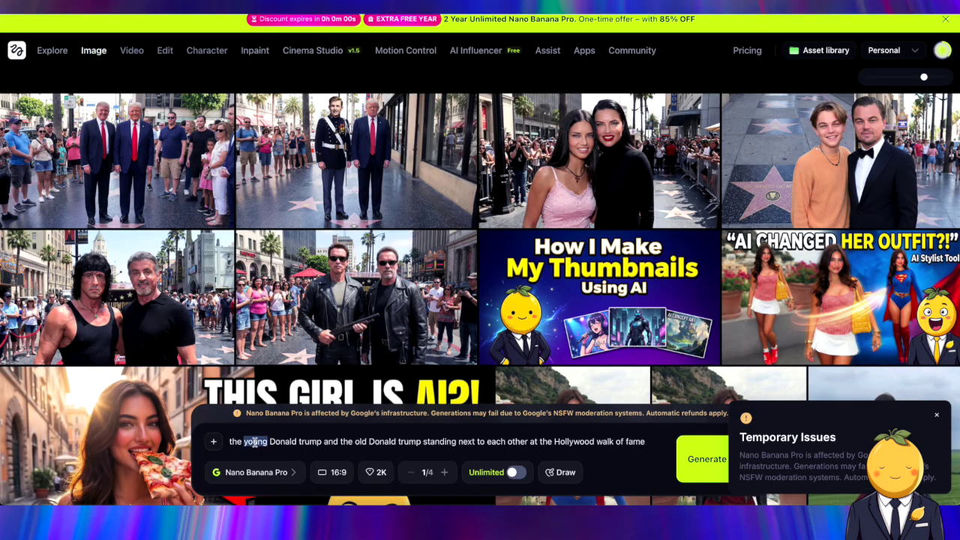
{"action": "triple_click", "coordinate": [255, 443]}
{"action": "key", "text": "BackSpace"}
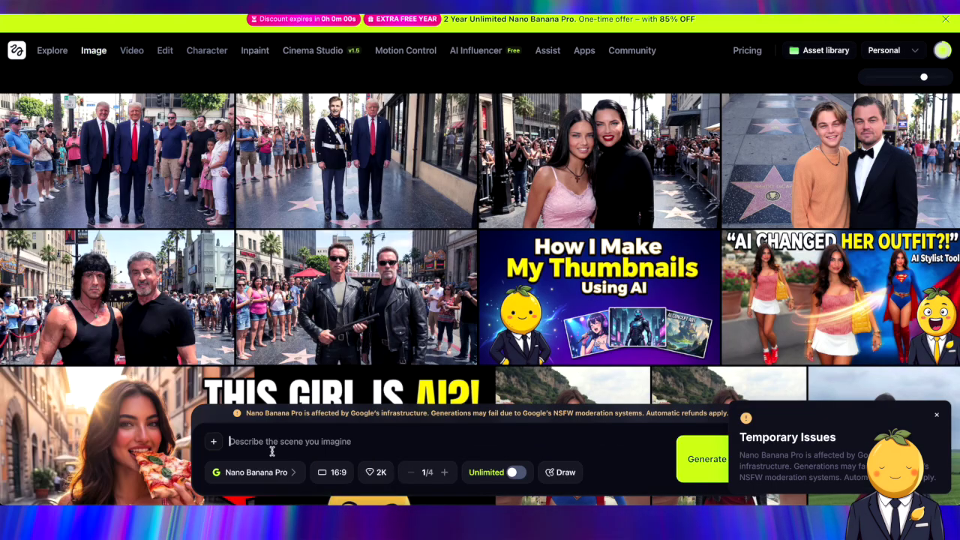
{"action": "left_click", "coordinate": [323, 473]}
{"action": "left_click", "coordinate": [357, 386]}
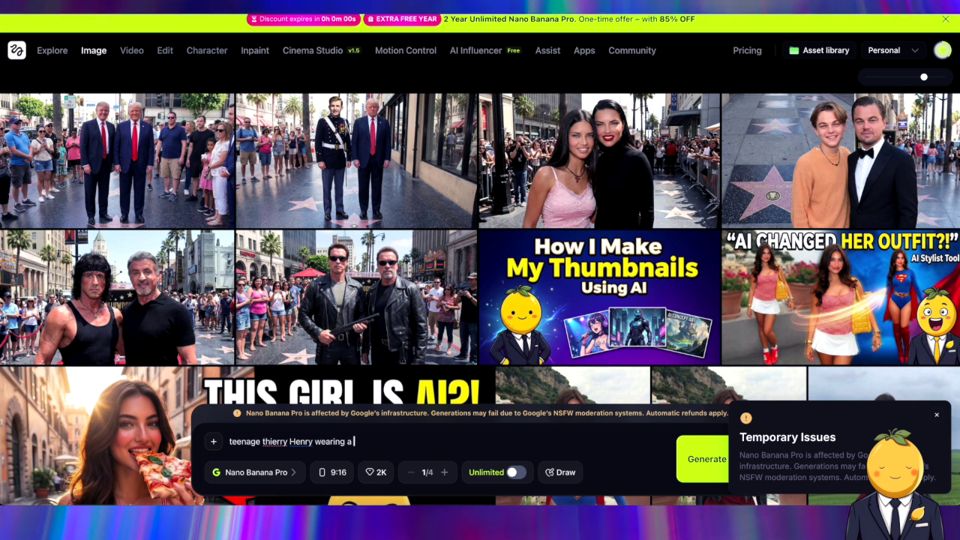
Step: Generate an image of teenage Thierry Henry in a French national shirt beside present-day Thierry Henry, holding a football in a football stadium, and view it
{"action": "left_click", "coordinate": [360, 442]}
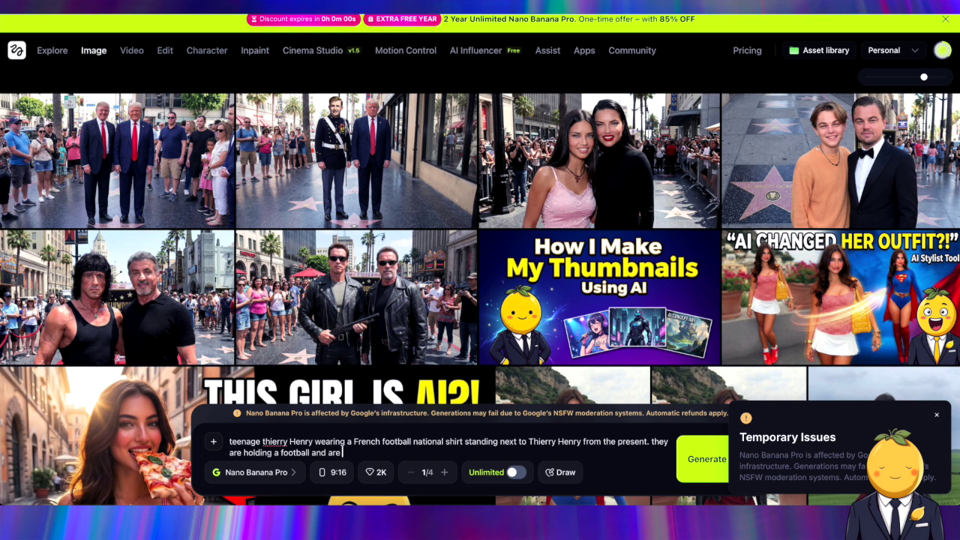
{"action": "type", "text": "in a football stadium"}
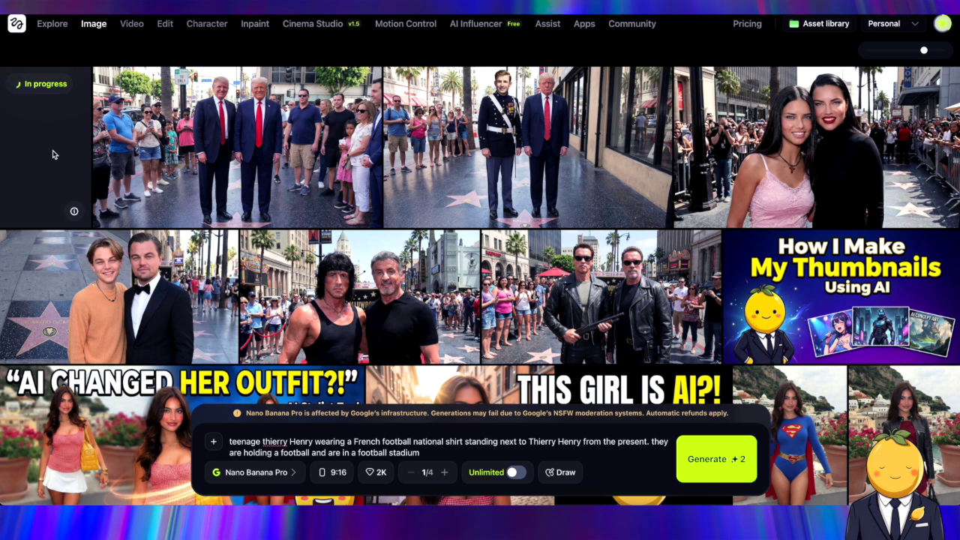
{"action": "left_click", "coordinate": [52, 154]}
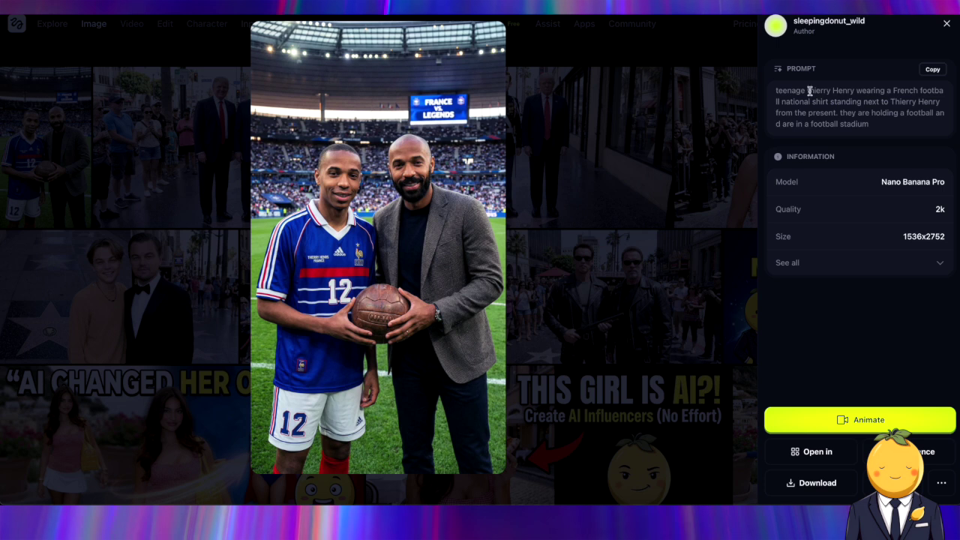
{"action": "key", "text": "Escape"}
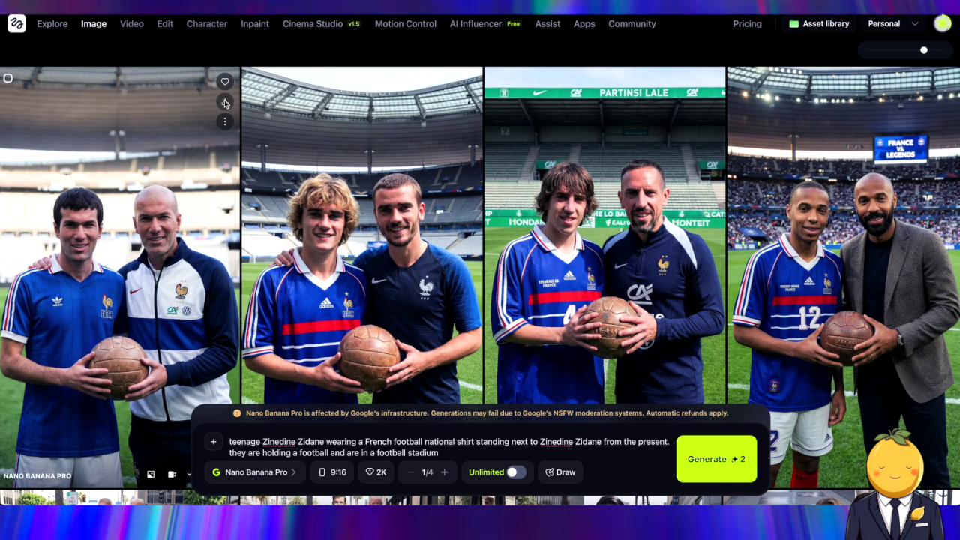
Step: Open the Create Video tool and remove the previous start and end frames
{"action": "mouse_move", "coordinate": [100, 26]}
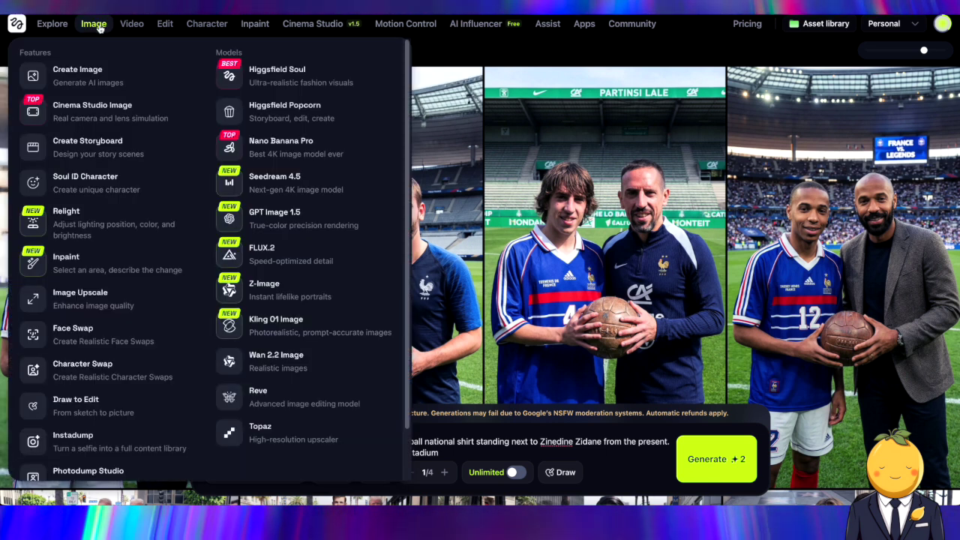
{"action": "mouse_move", "coordinate": [133, 23]}
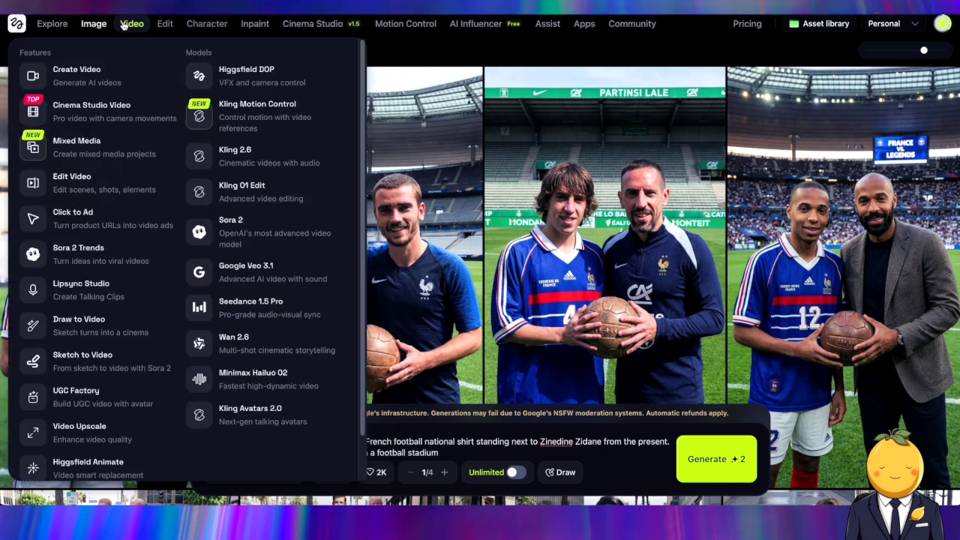
{"action": "left_click", "coordinate": [89, 81]}
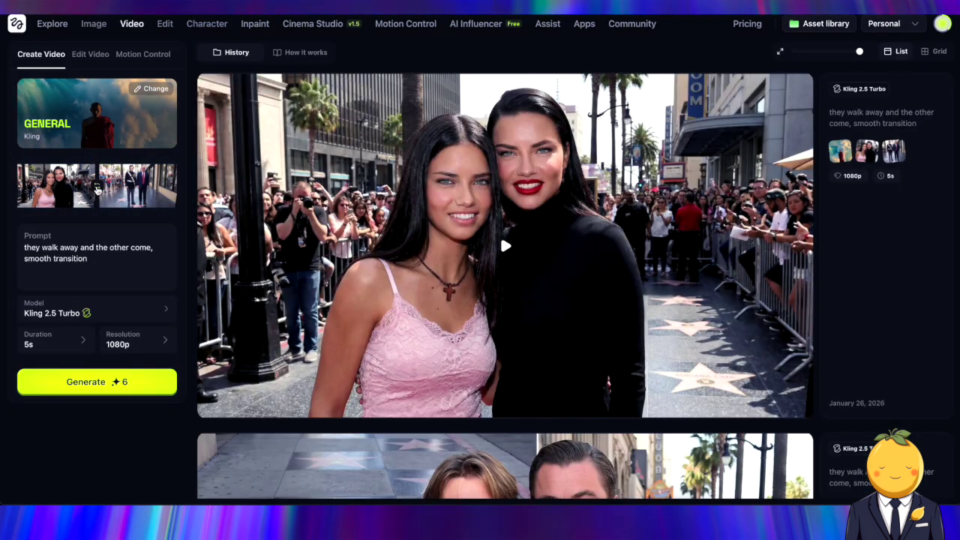
{"action": "left_click", "coordinate": [95, 157]}
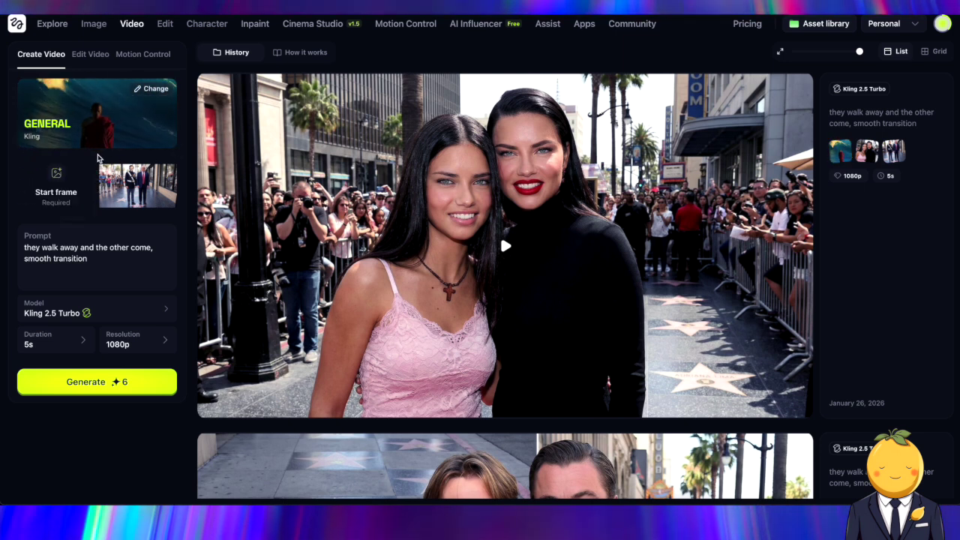
Step: Upload the Thierry Henry image, hf_20260127...c3cb43f.png from Downloads, as the start frame
{"action": "left_click", "coordinate": [46, 193]}
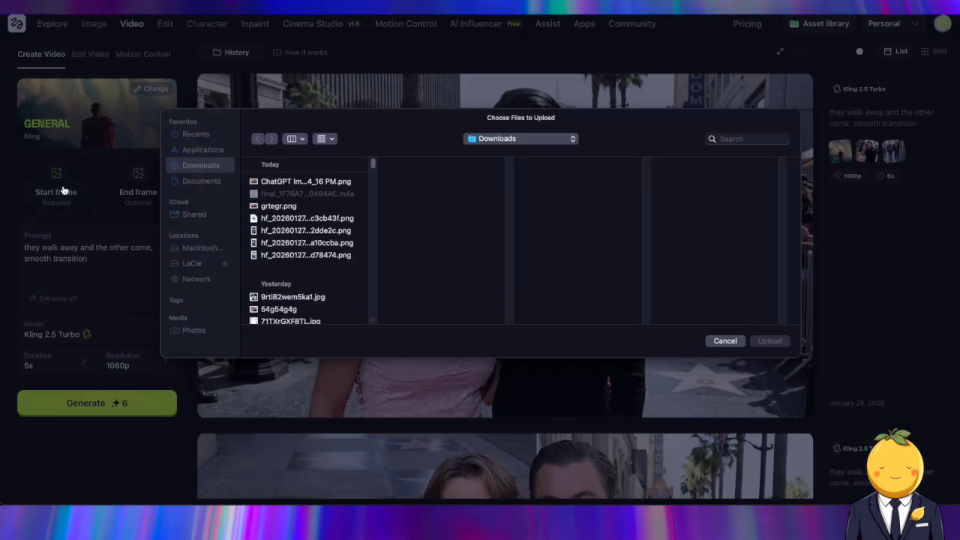
{"action": "left_click", "coordinate": [277, 255]}
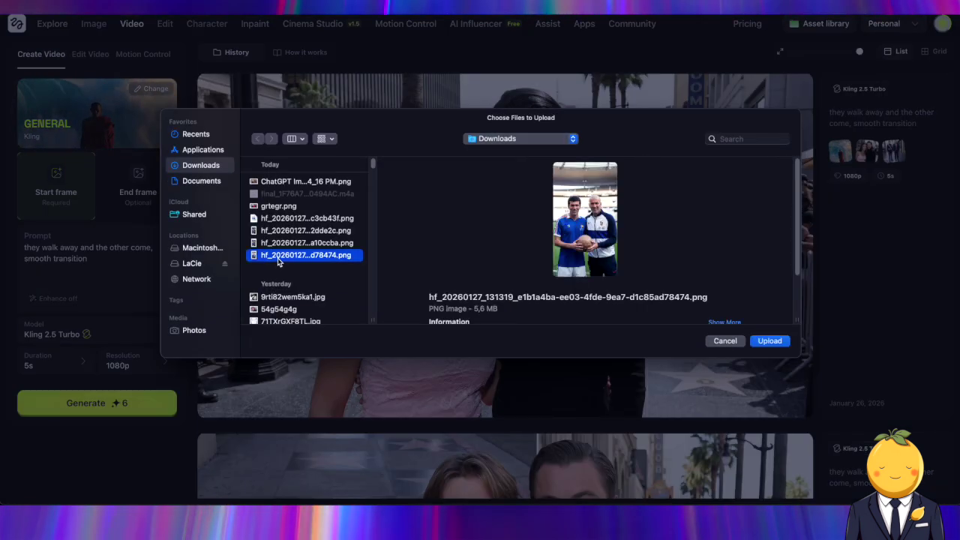
{"action": "left_click", "coordinate": [281, 218]}
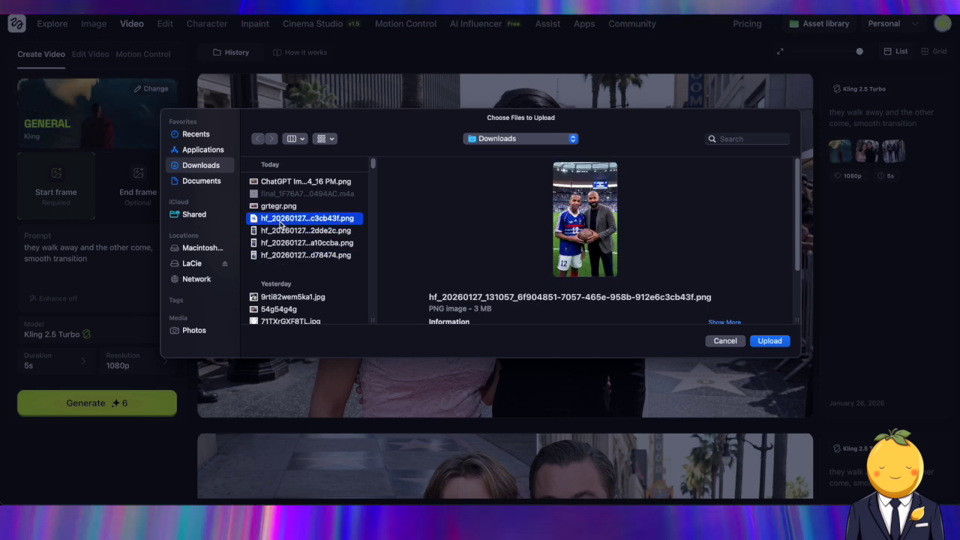
{"action": "left_click", "coordinate": [769, 342]}
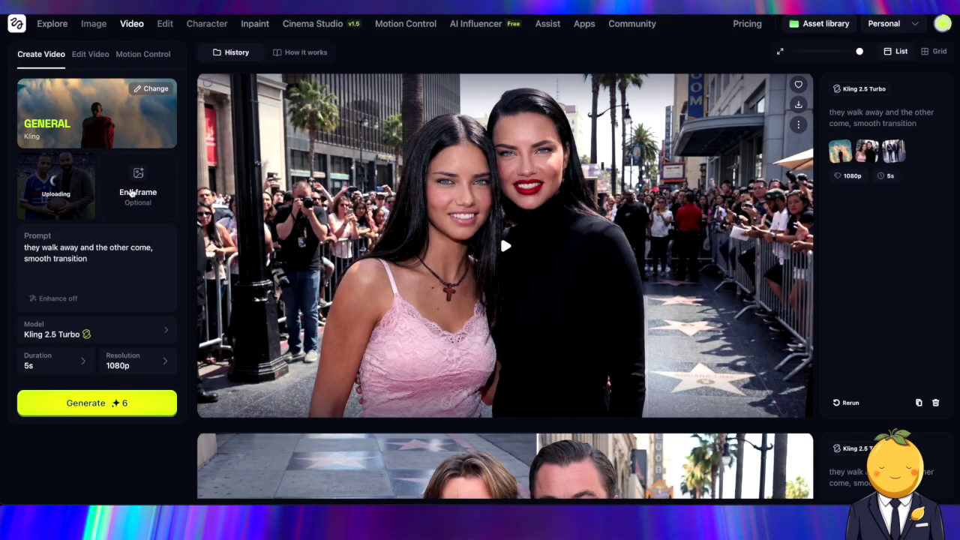
Step: Upload hf_20260127...2dde2c.png from Downloads as the end frame
{"action": "left_click", "coordinate": [132, 194]}
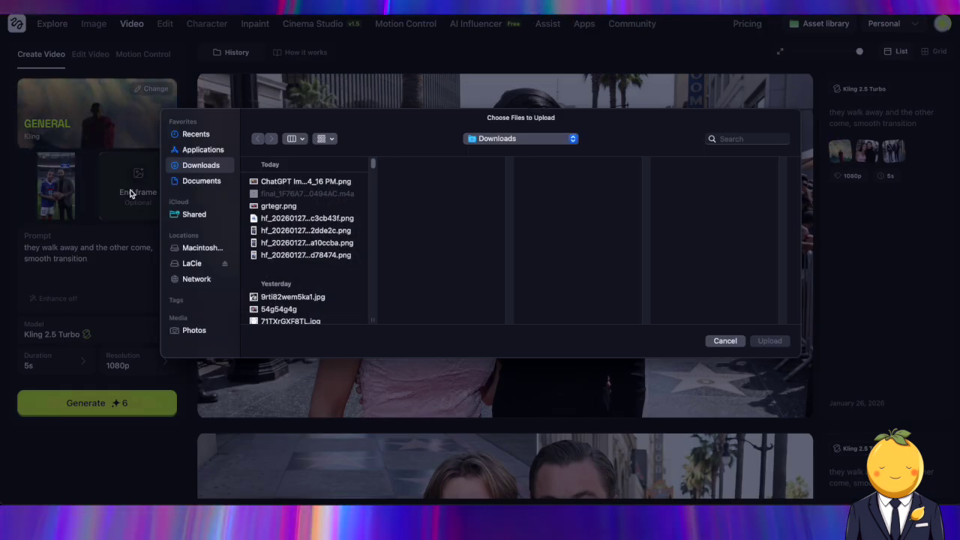
{"action": "left_click", "coordinate": [268, 232]}
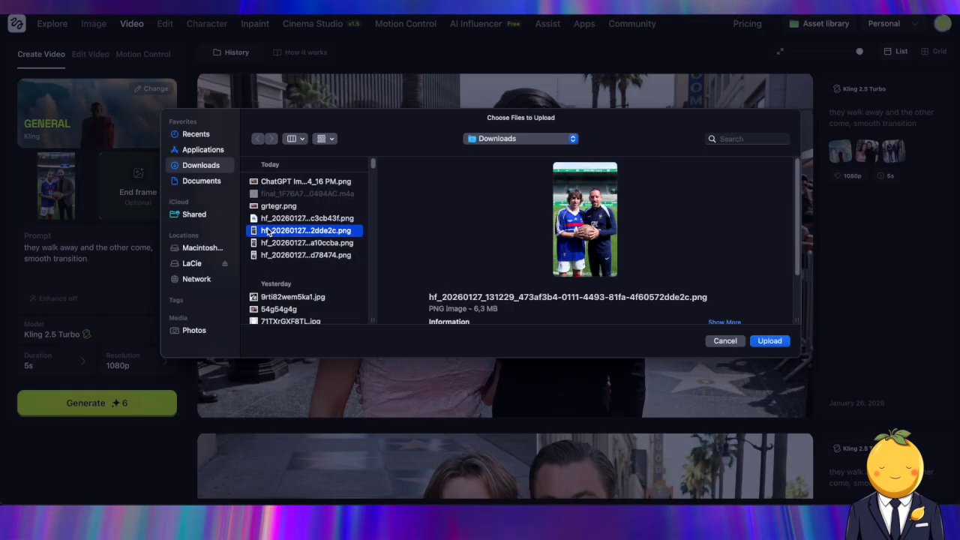
{"action": "left_click", "coordinate": [762, 344]}
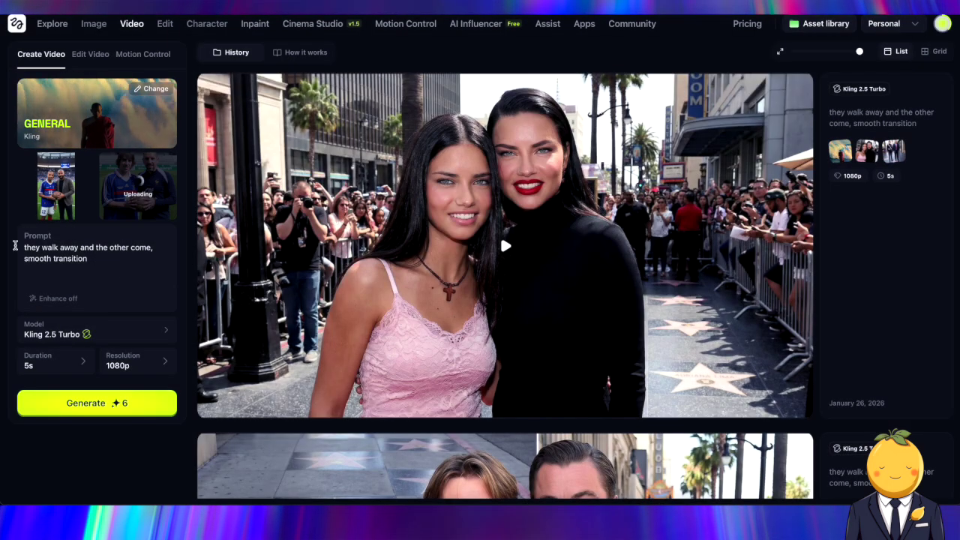
Step: Change the prompt to "the ball is through into the camera and then there is a smooth transition", generate the video and play it
{"action": "left_click_drag", "start_coordinate": [24, 248], "coordinate": [152, 248]}
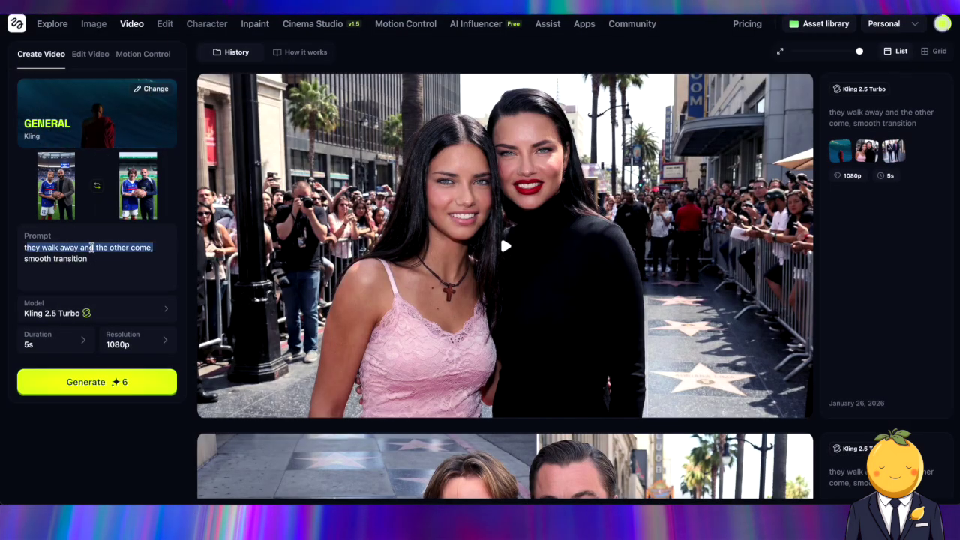
{"action": "key", "text": "BackSpace"}
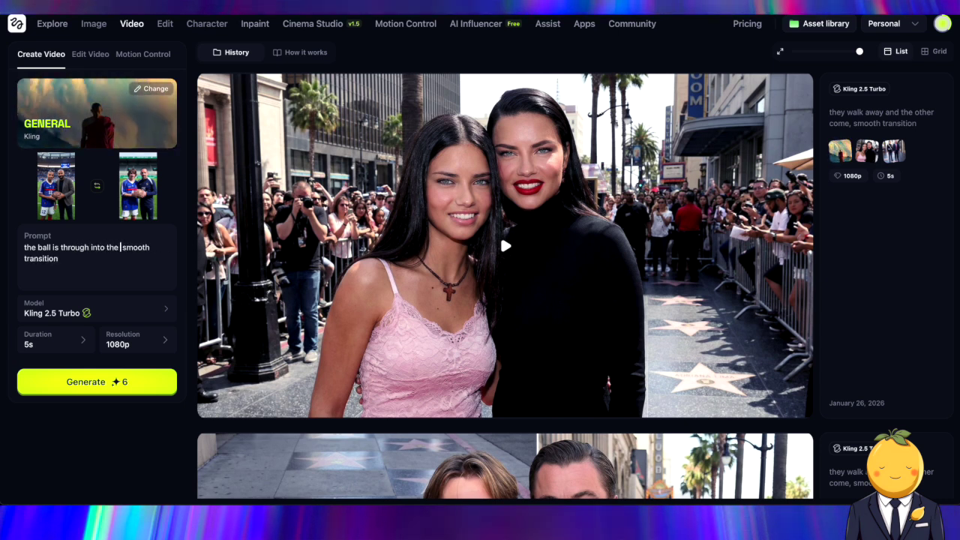
{"action": "type", "text": "and"}
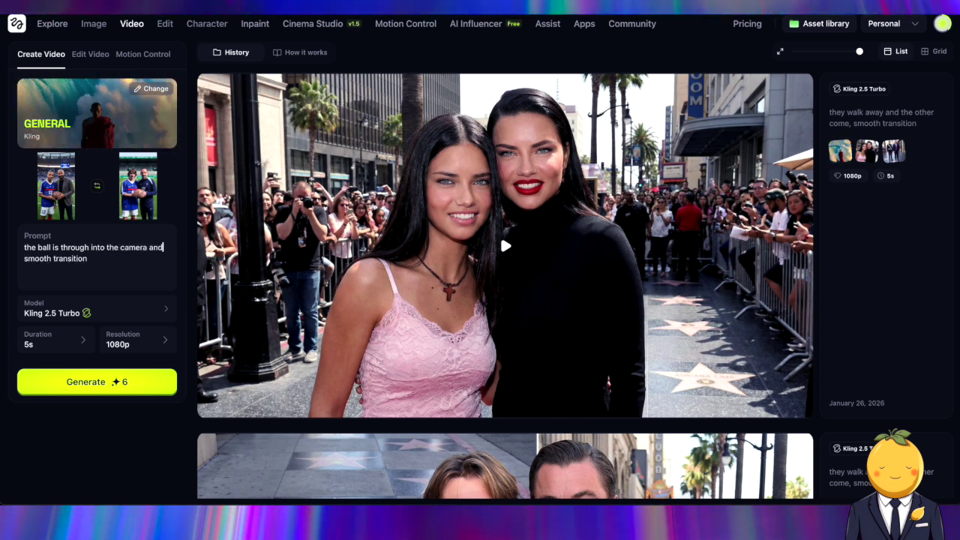
{"action": "type", "text": " then there is "}
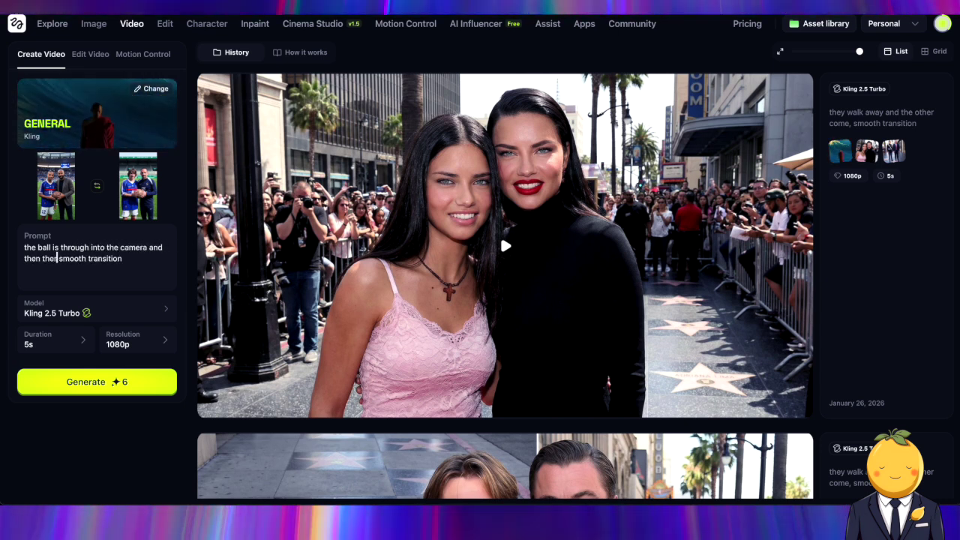
{"action": "type", "text": "a"}
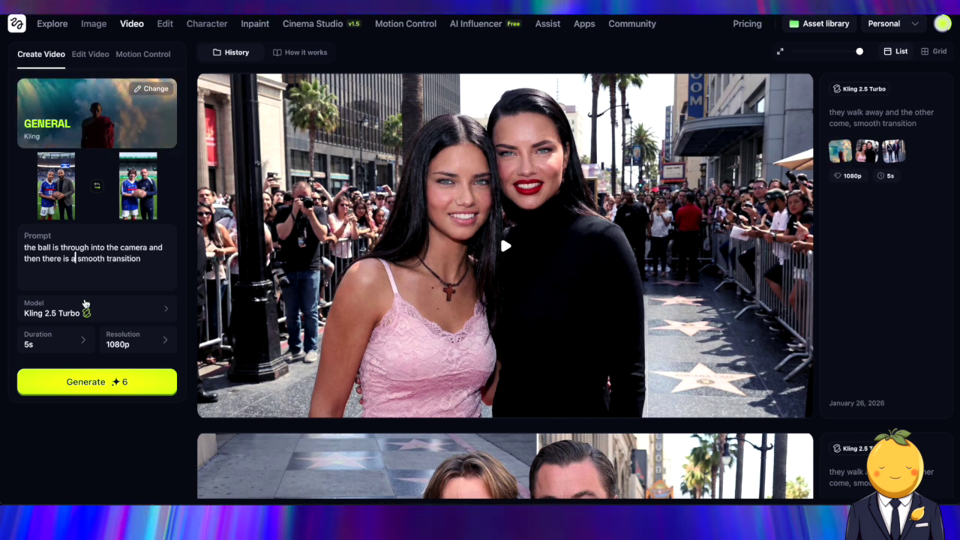
{"action": "left_click", "coordinate": [97, 384]}
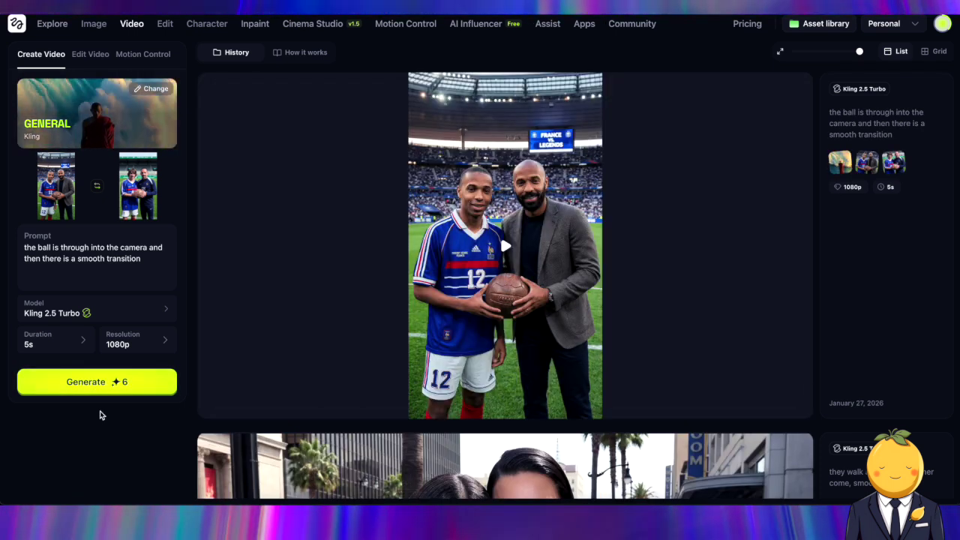
{"action": "left_click", "coordinate": [507, 248]}
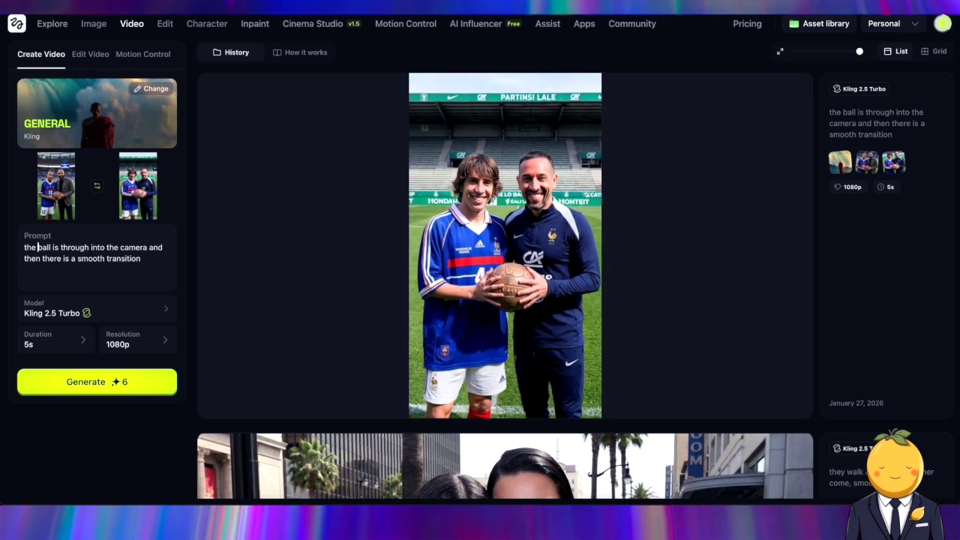
Step: Correct the prompt to "the football is thrown into the camera and then there is a smooth transition" and generate the video again
{"action": "left_click", "coordinate": [41, 248]}
{"action": "type", "text": "foot"}
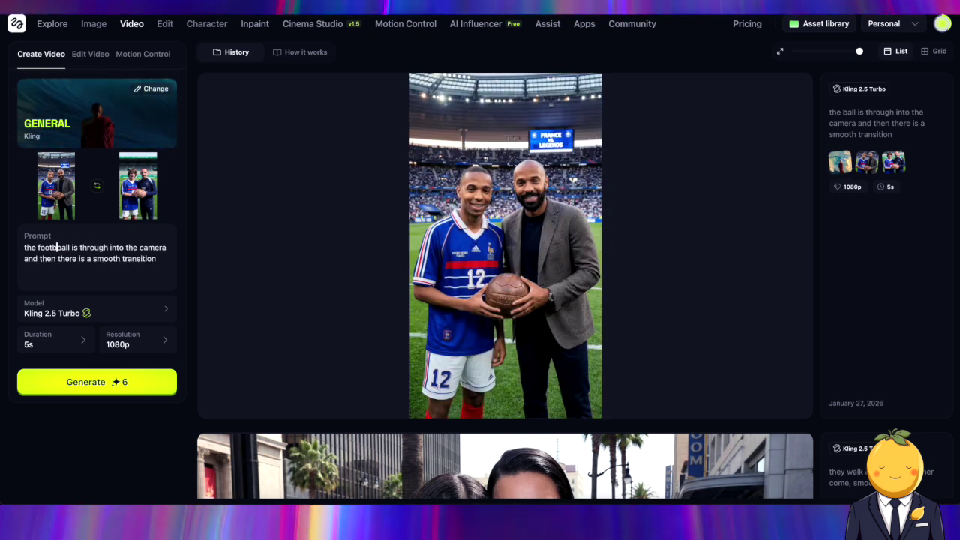
{"action": "left_click", "coordinate": [75, 247]}
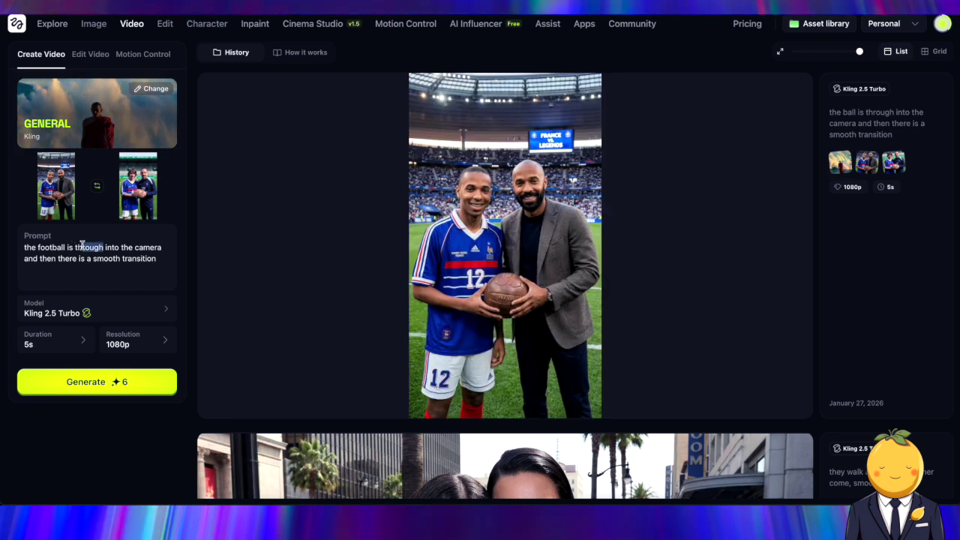
{"action": "type", "text": "hrown"}
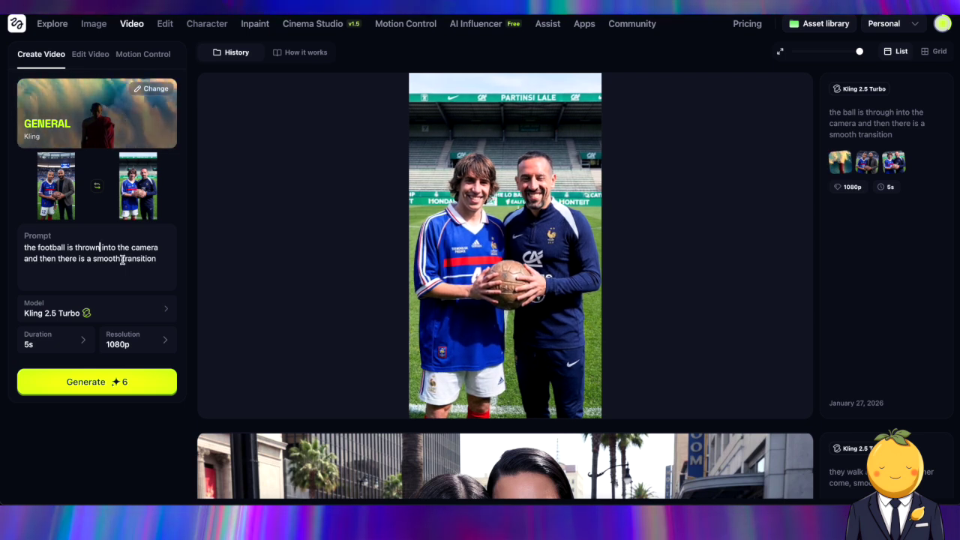
{"action": "left_click", "coordinate": [113, 381]}
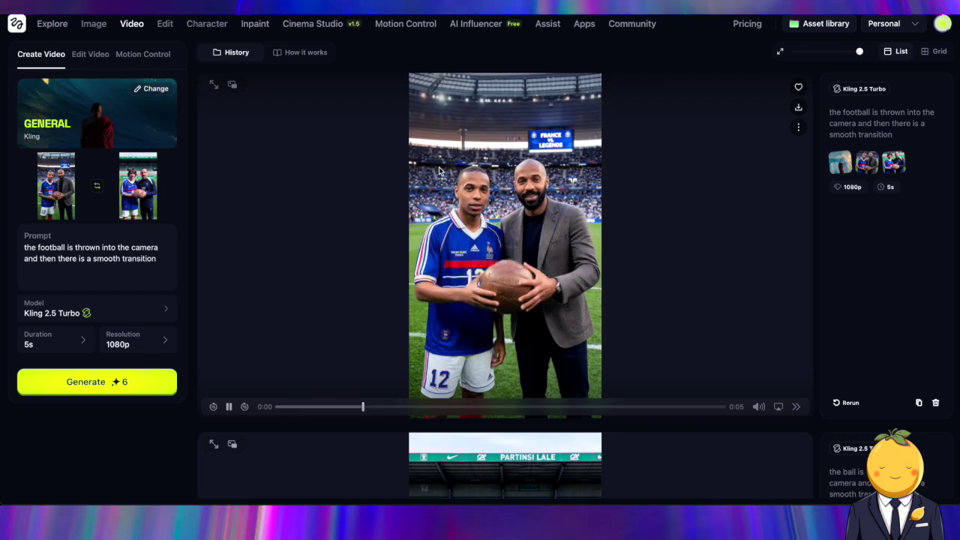
Step: Swap the start and end frames, replace the end frame with hf_20260127...a10ccba.png from Downloads and generate the Ribéry-to-Griezmann transition
{"action": "left_click", "coordinate": [97, 186]}
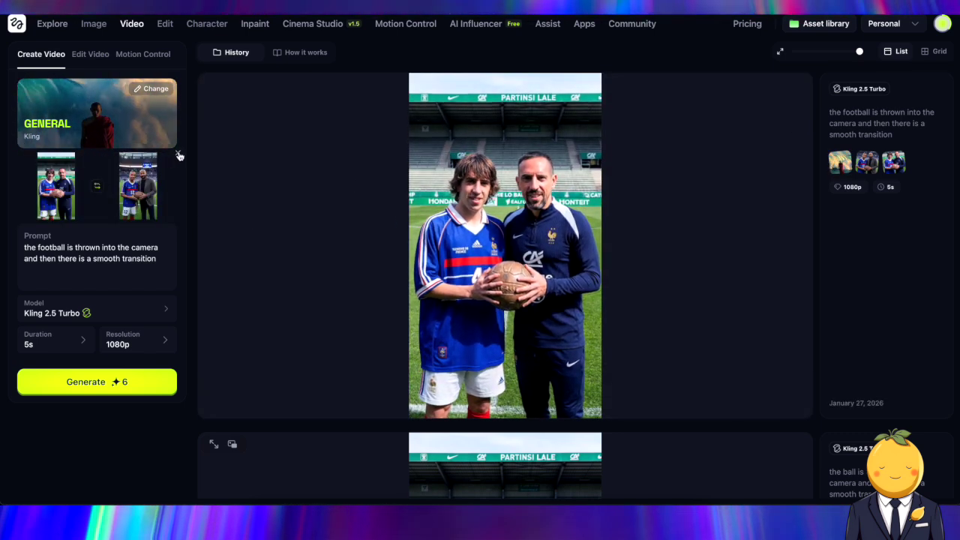
{"action": "left_click", "coordinate": [173, 157]}
{"action": "left_click", "coordinate": [139, 189]}
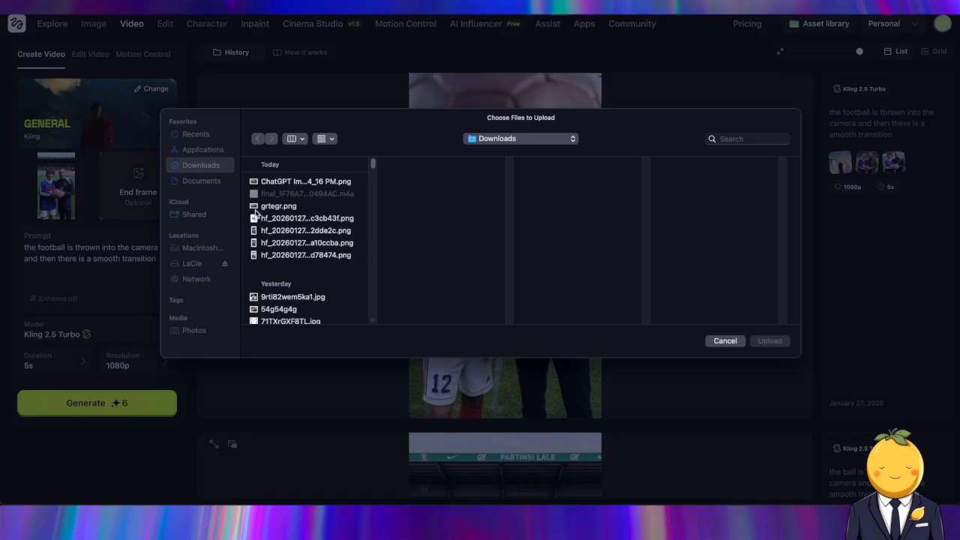
{"action": "left_click", "coordinate": [277, 231]}
{"action": "left_click", "coordinate": [279, 242]}
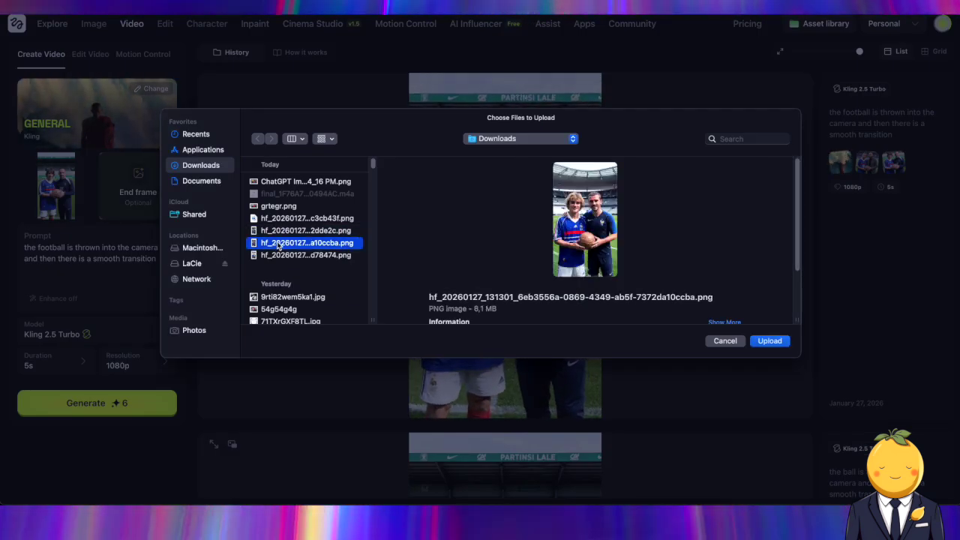
{"action": "left_click", "coordinate": [770, 342]}
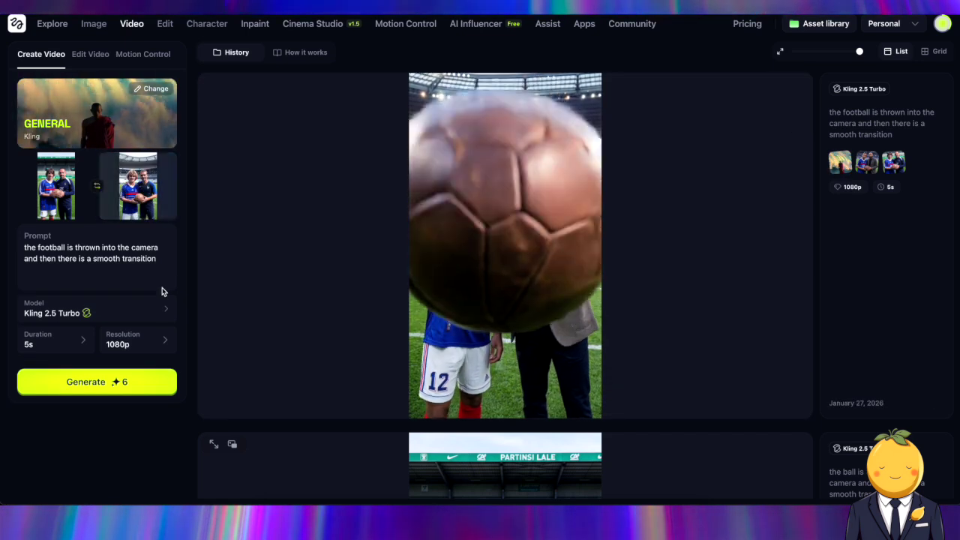
{"action": "left_click", "coordinate": [122, 384]}
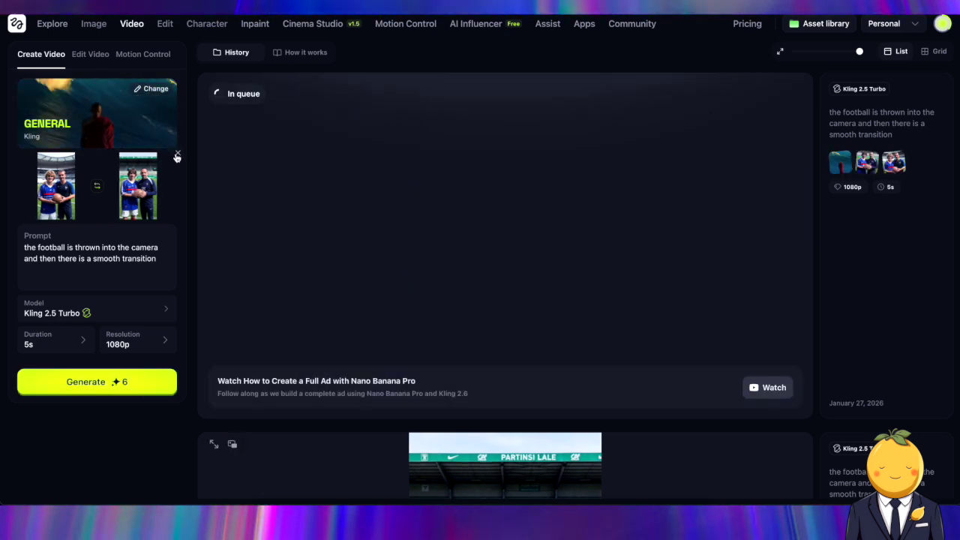
Step: With the Griezmann image as start frame, upload the Zinedine Zidane image as the end frame and generate the transition
{"action": "left_click", "coordinate": [177, 156]}
{"action": "left_click", "coordinate": [770, 339]}
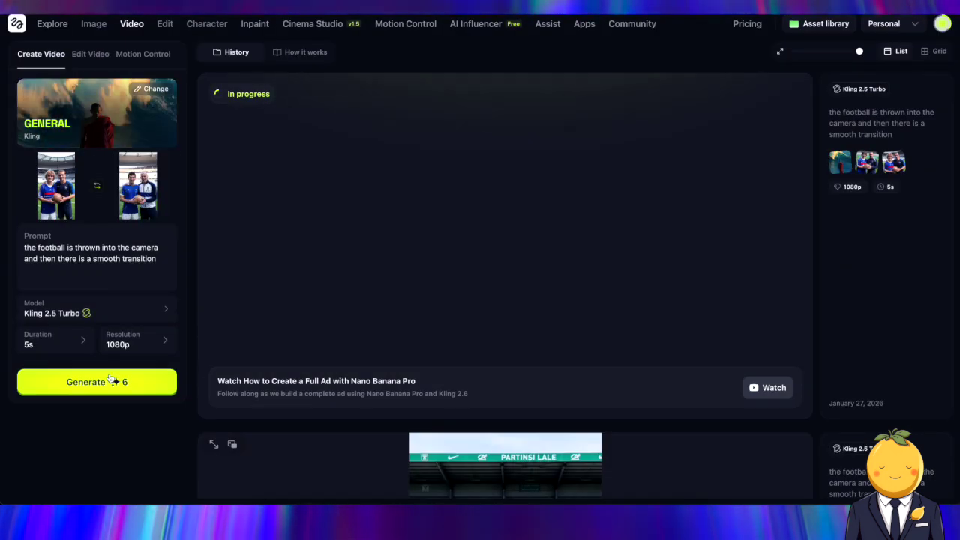
Step: Make the Zidane image the start frame without an end frame and generate a video with the prompt "shooting the ball away"
{"action": "left_click", "coordinate": [97, 188]}
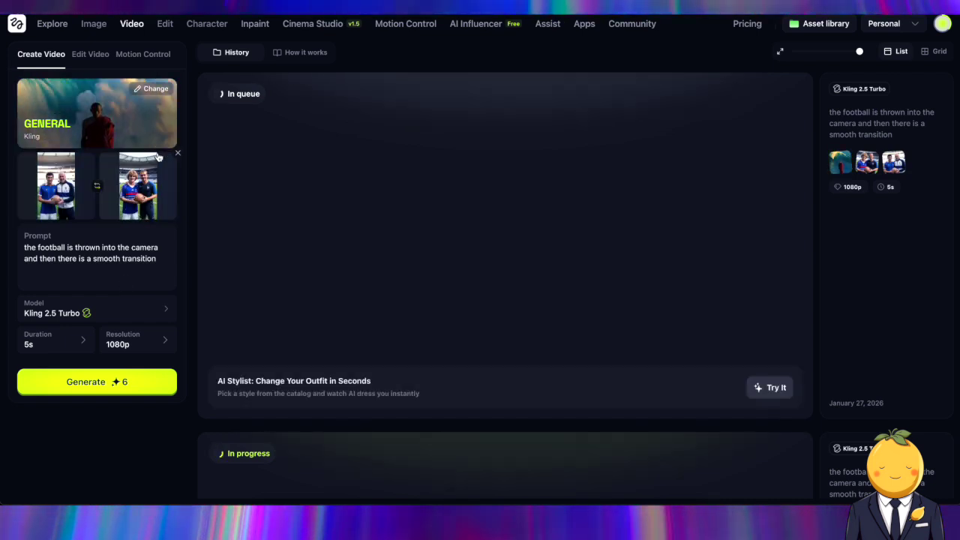
{"action": "left_click", "coordinate": [174, 155]}
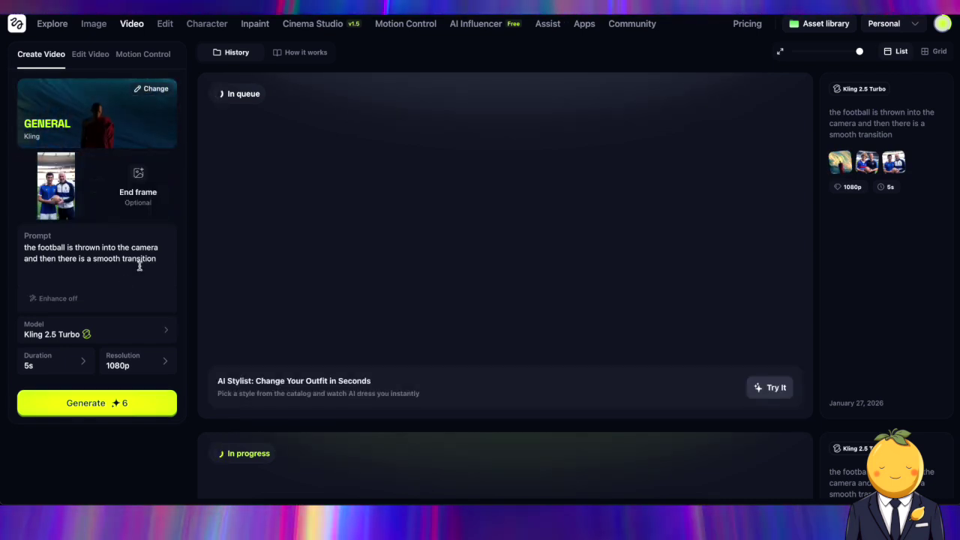
{"action": "left_click_drag", "start_coordinate": [74, 254], "coordinate": [24, 249]}
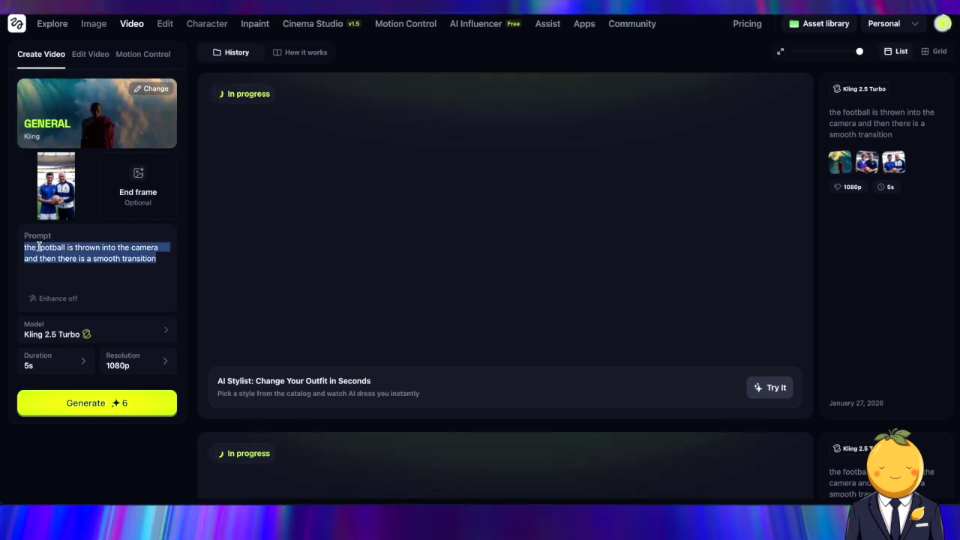
{"action": "type", "text": "shooting the ba"}
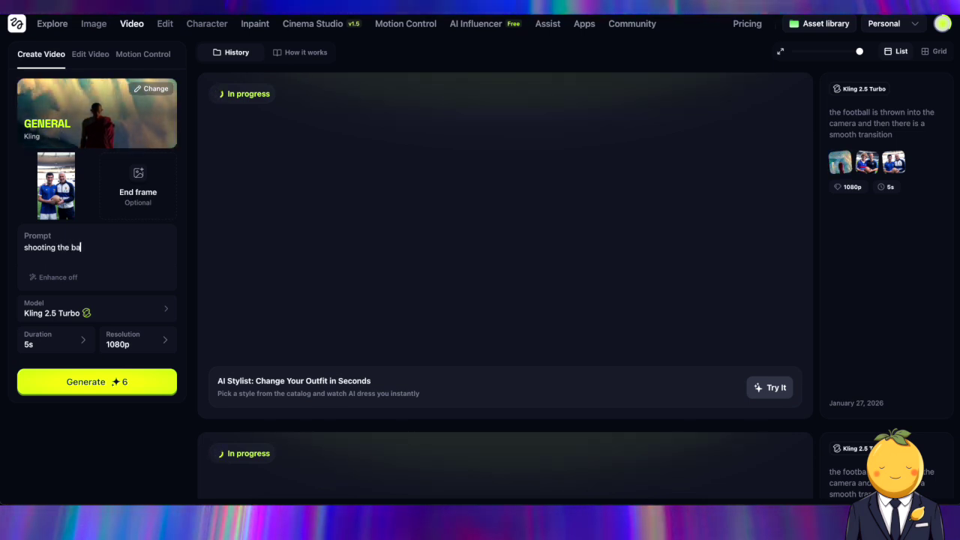
{"action": "type", "text": "ll away"}
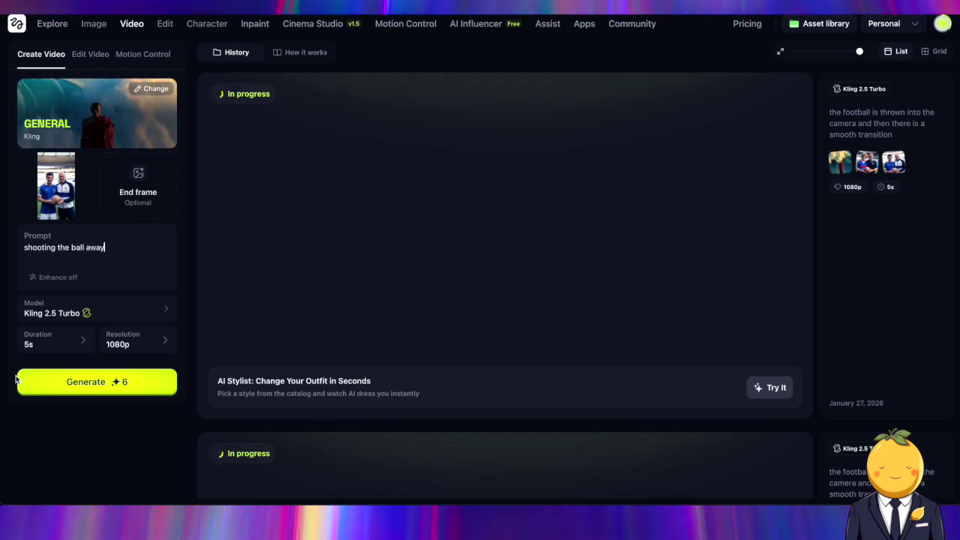
{"action": "left_click", "coordinate": [83, 386]}
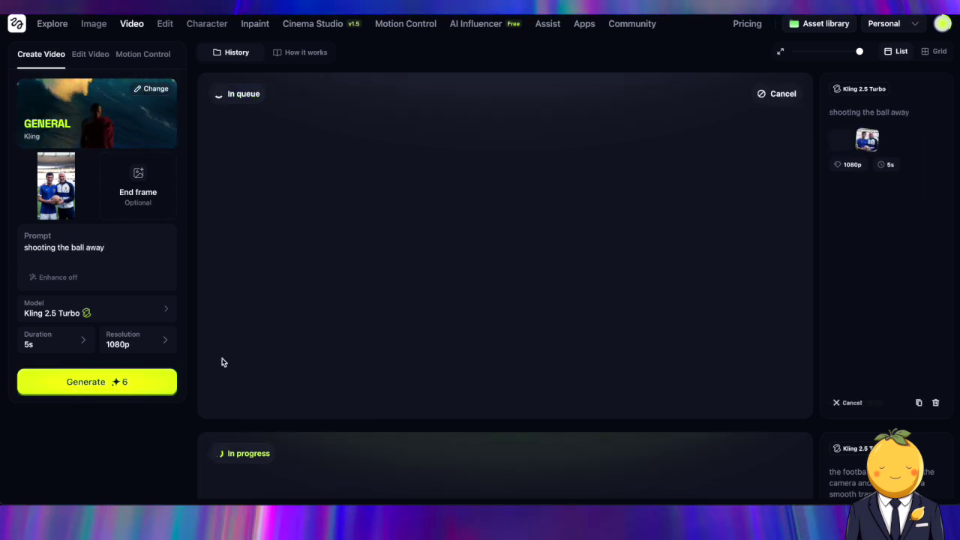
Step: Download the Henry-to-Ribéry transition video from the history and play the Ribéry-to-Griezmann one
{"action": "scroll", "coordinate": [328, 334], "scroll_direction": "down", "scroll_amount": 1}
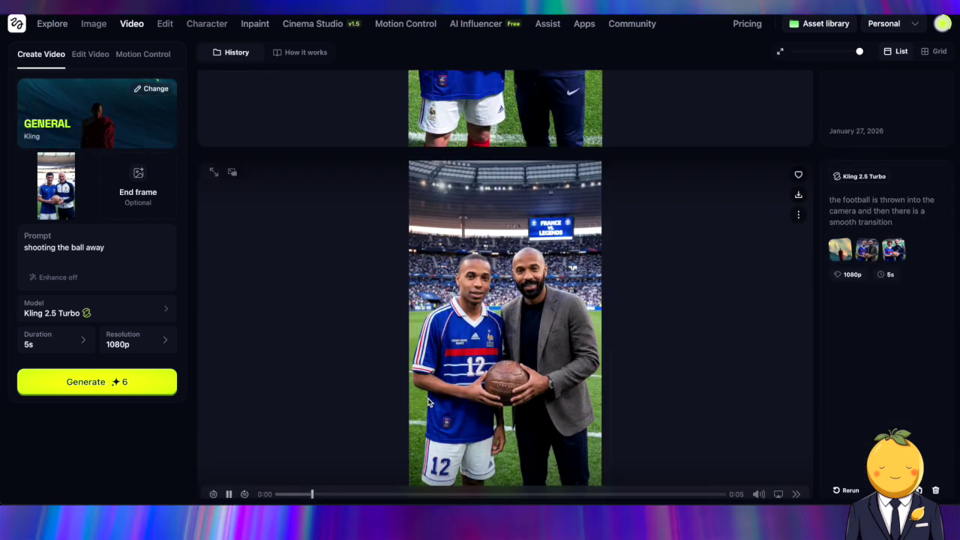
{"action": "scroll", "coordinate": [754, 225], "scroll_direction": "down", "scroll_amount": 1}
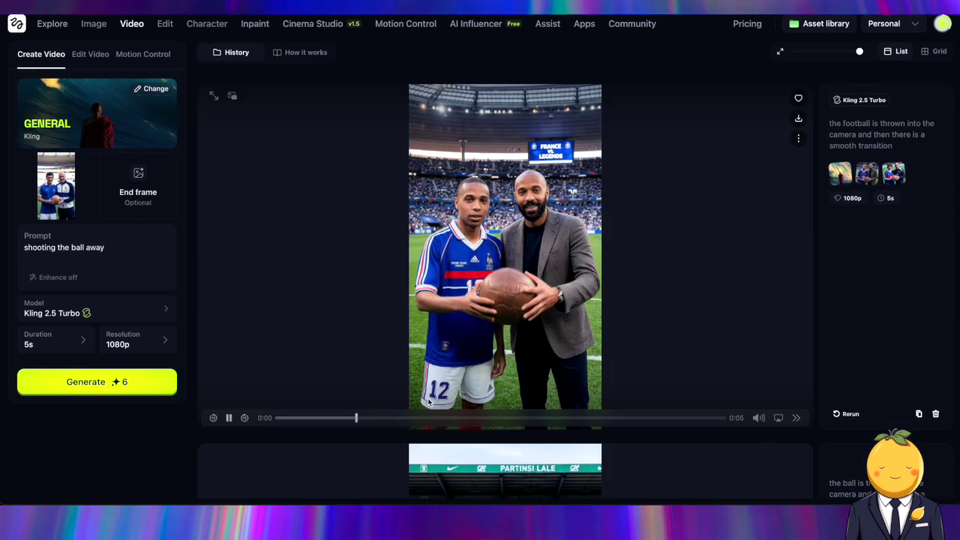
{"action": "scroll", "coordinate": [754, 225], "scroll_direction": "up", "scroll_amount": 1}
{"action": "left_click", "coordinate": [799, 139]}
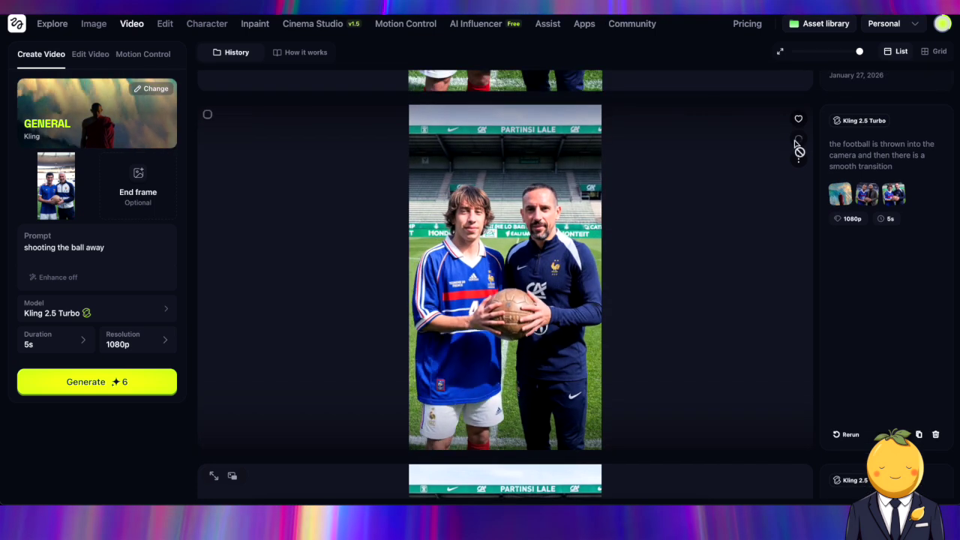
{"action": "scroll", "coordinate": [439, 307], "scroll_direction": "down", "scroll_amount": 1}
{"action": "left_click", "coordinate": [506, 255]}
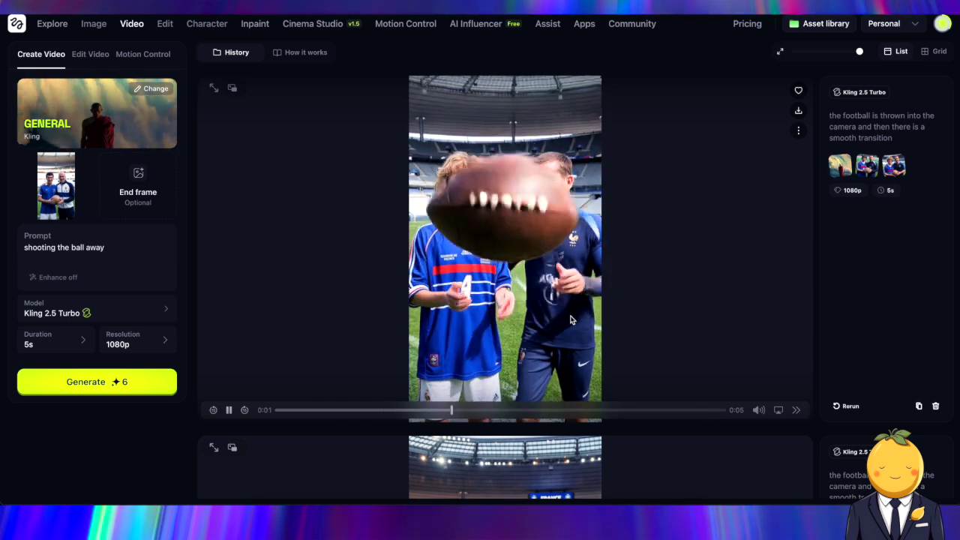
Step: Download the Ribéry-to-Griezmann and Griezmann-to-Zidane transitions and preview the "shooting the ball away" video
{"action": "scroll", "coordinate": [570, 321], "scroll_direction": "down", "scroll_amount": 5}
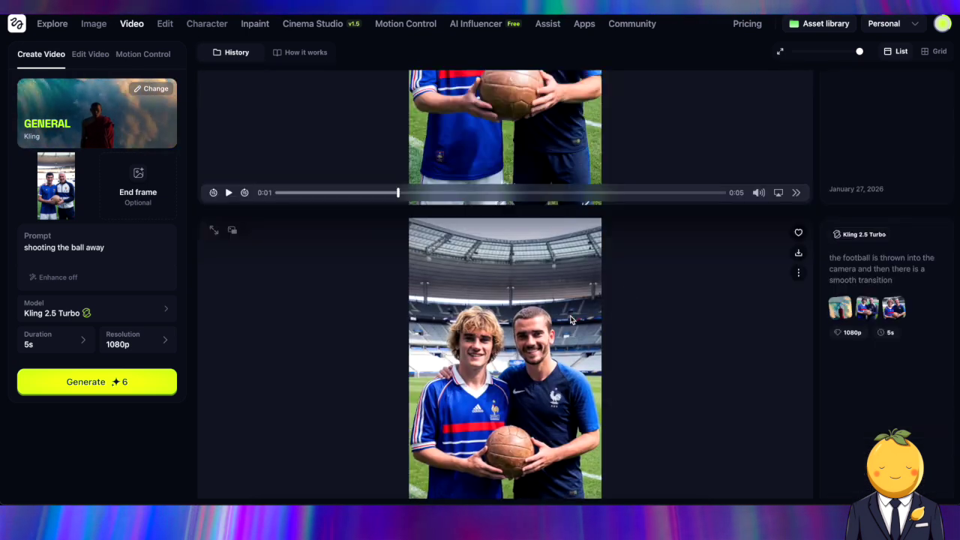
{"action": "left_click", "coordinate": [799, 253]}
{"action": "scroll", "coordinate": [676, 307], "scroll_direction": "up", "scroll_amount": 2}
{"action": "scroll", "coordinate": [675, 307], "scroll_direction": "down", "scroll_amount": 4}
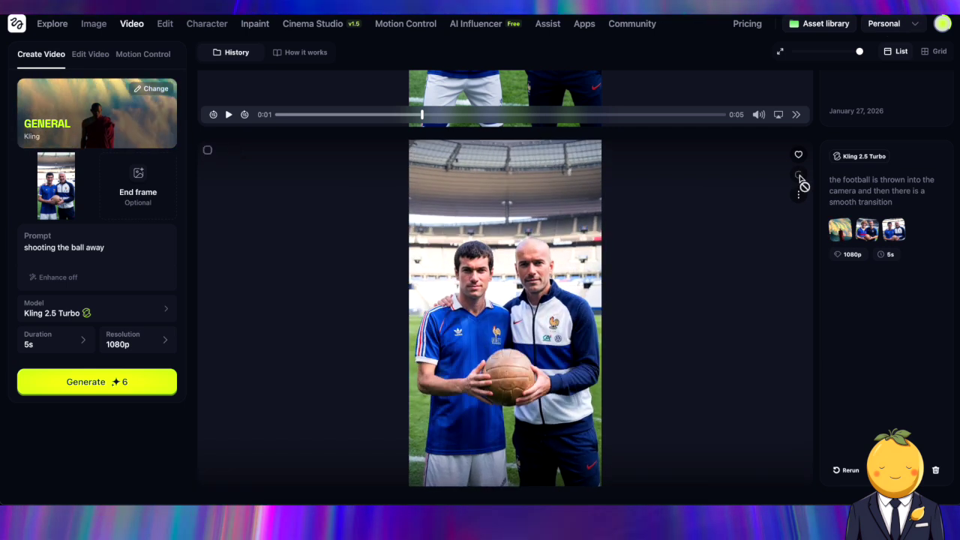
{"action": "scroll", "coordinate": [691, 308], "scroll_direction": "up", "scroll_amount": 4}
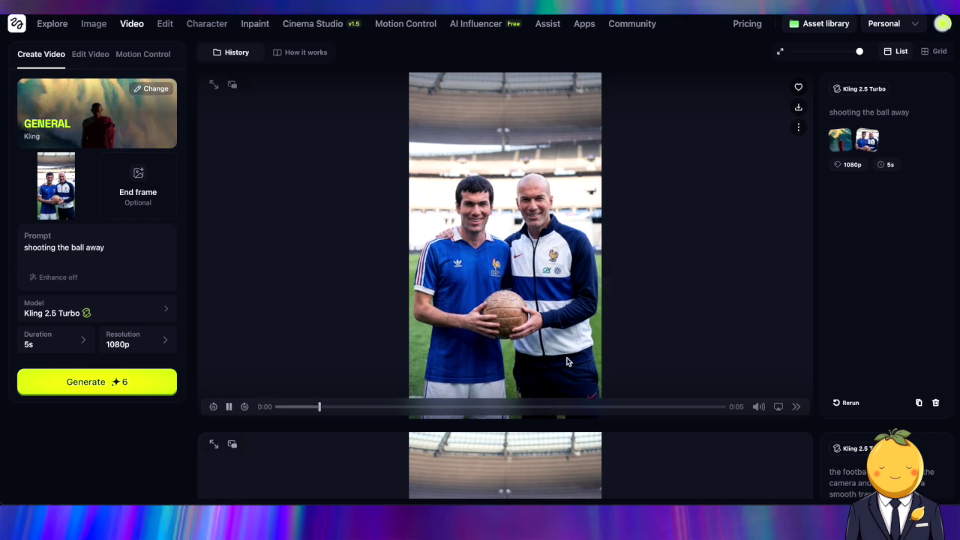
{"action": "left_click", "coordinate": [229, 407]}
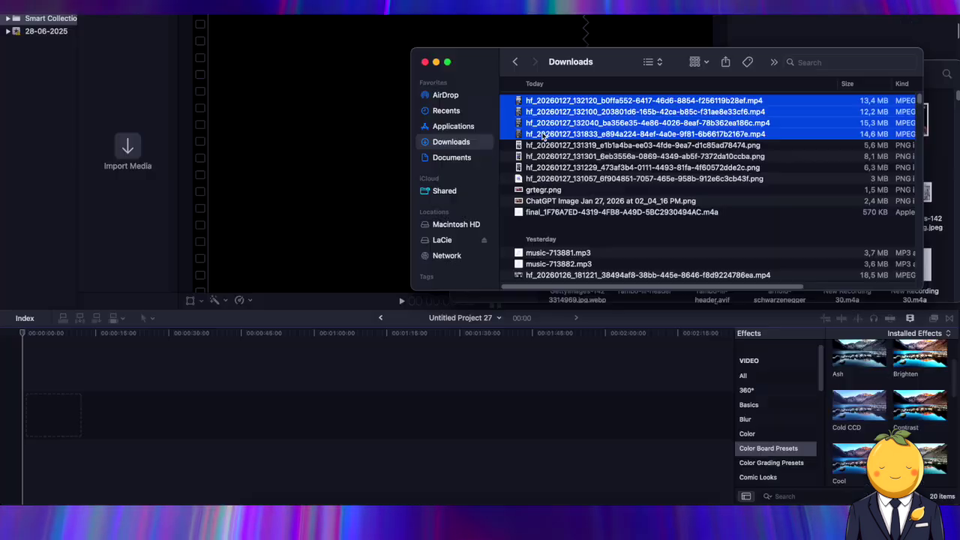
Step: In Final Cut Pro, place the four downloaded MP4 clips on the timeline with Vertical 2160x3840, 24p project settings
{"action": "left_click_drag", "start_coordinate": [622, 112], "coordinate": [45, 421]}
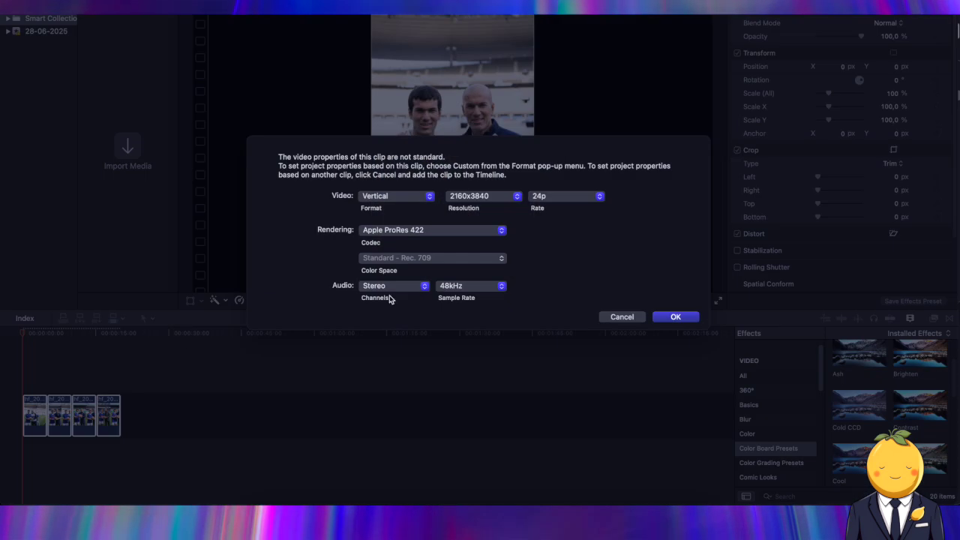
{"action": "left_click", "coordinate": [655, 320]}
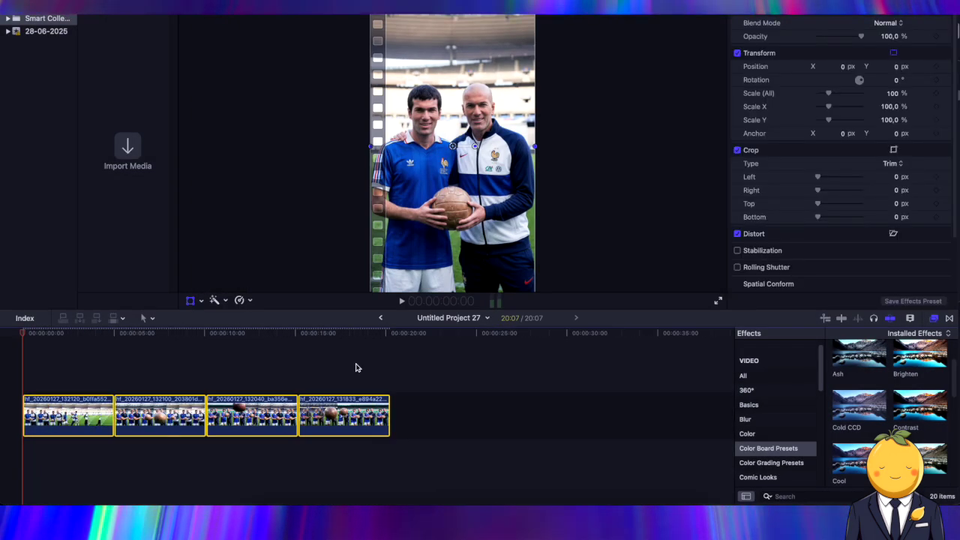
Step: Reorder the timeline clips to hf_20260127_131833, 132040, 132100 and 132120, and skim through the sequence
{"action": "left_click", "coordinate": [356, 367]}
{"action": "left_click", "coordinate": [341, 412]}
{"action": "left_click_drag", "start_coordinate": [262, 338], "coordinate": [313, 362]}
{"action": "left_click_drag", "start_coordinate": [307, 424], "coordinate": [126, 393]}
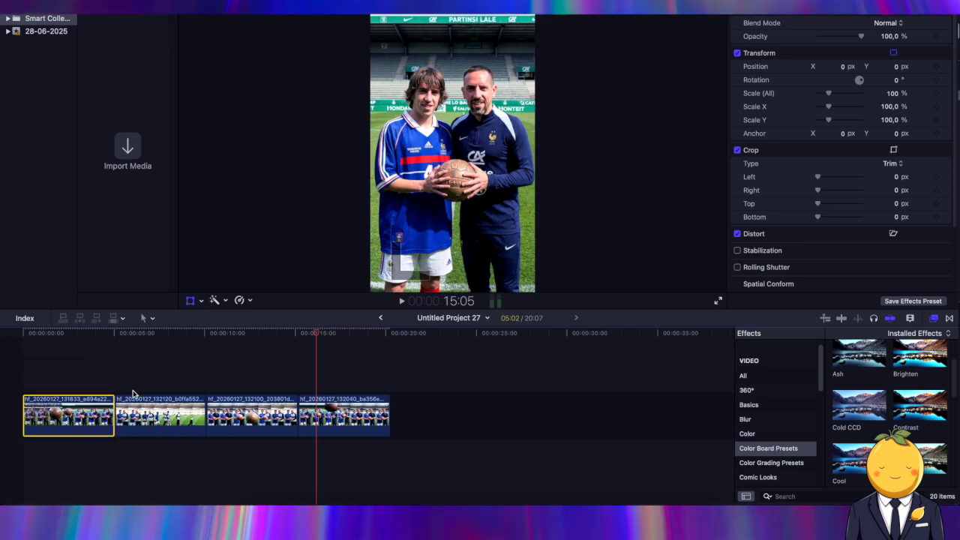
{"action": "left_click_drag", "start_coordinate": [334, 420], "coordinate": [154, 409]}
{"action": "left_click_drag", "start_coordinate": [334, 405], "coordinate": [225, 407]}
{"action": "left_click_drag", "start_coordinate": [23, 333], "coordinate": [375, 337]}
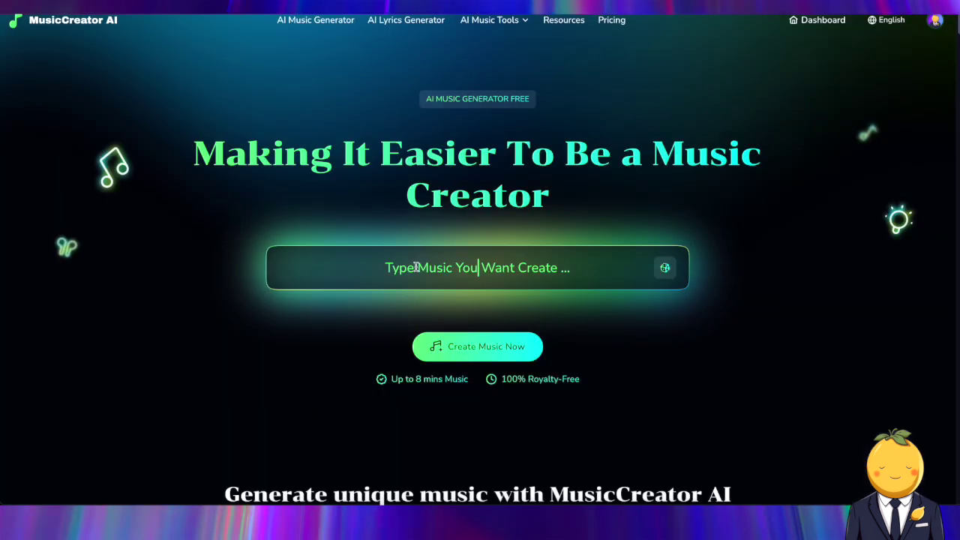
Step: Switch to MusicCreator AI and generate music from the prompt "French football music"
{"action": "type", "text": "football music"}
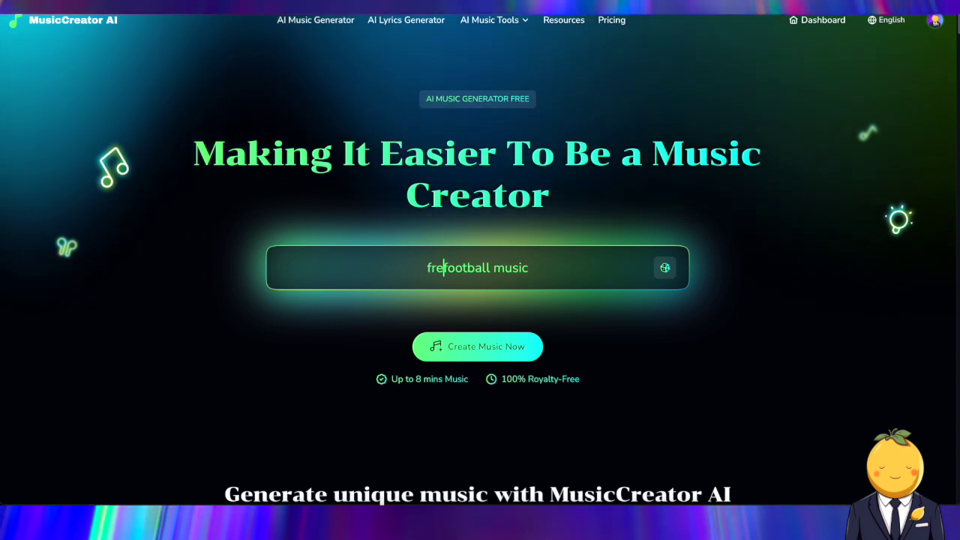
{"action": "left_click", "coordinate": [527, 353]}
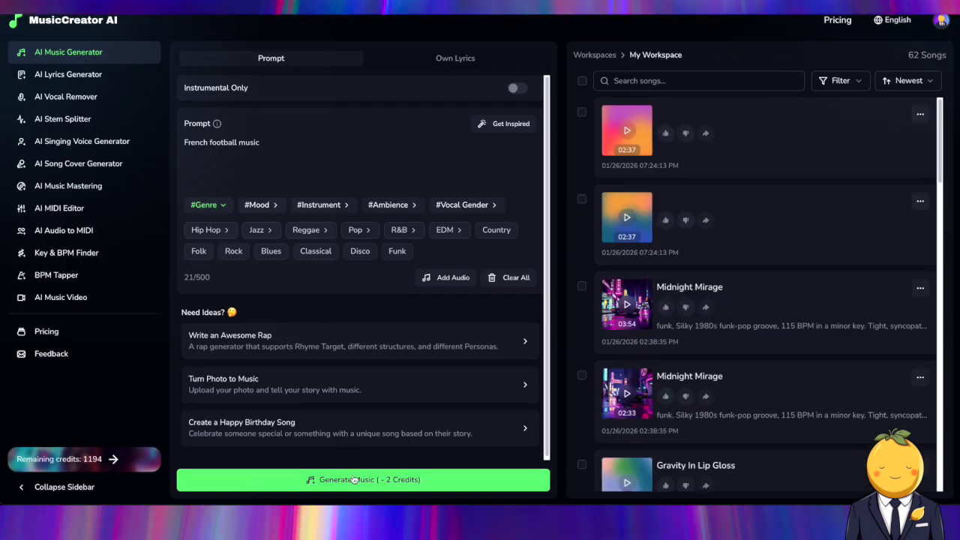
{"action": "left_click", "coordinate": [368, 479]}
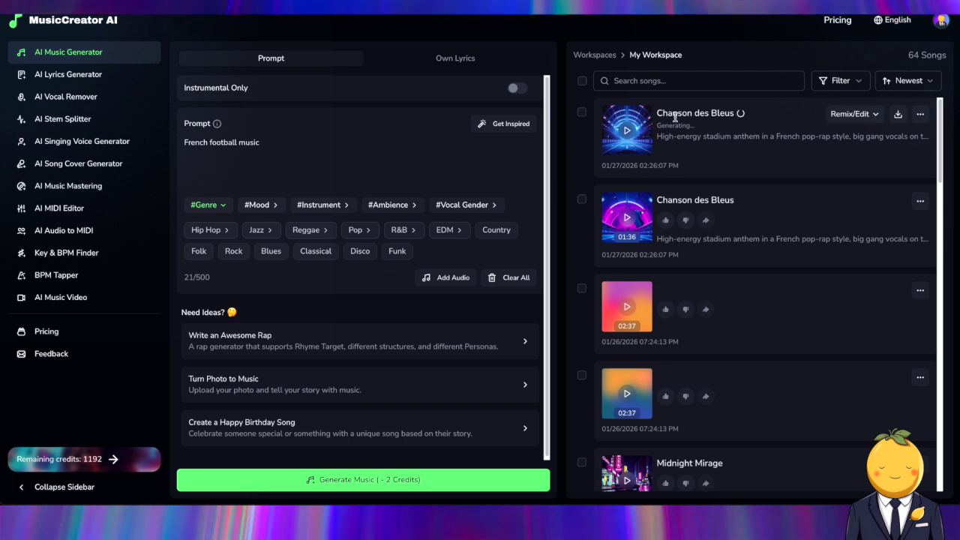
Step: Play both generated "Chanson des Bleus" tracks and download them, allowing downloads from the site
{"action": "left_click", "coordinate": [629, 132]}
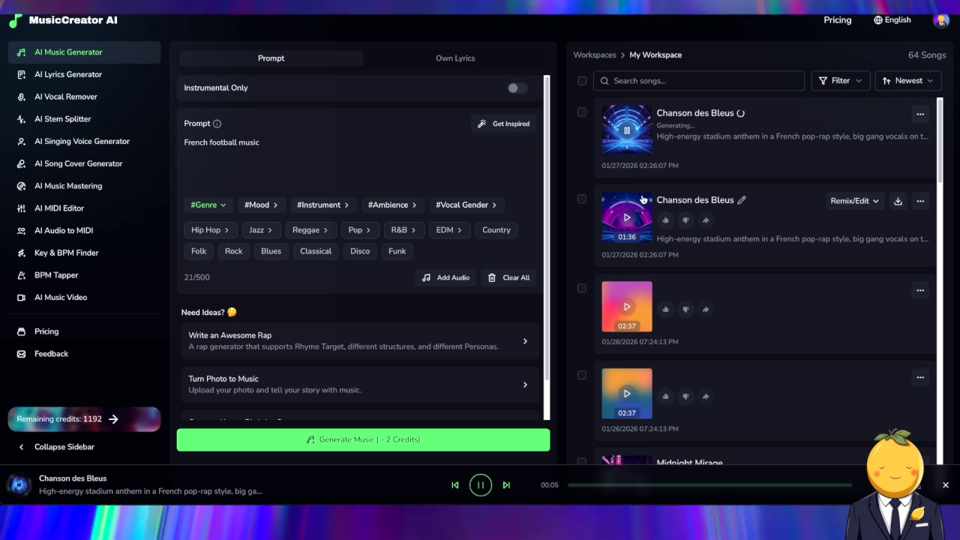
{"action": "key", "text": "XF86AudioLowerVolume"}
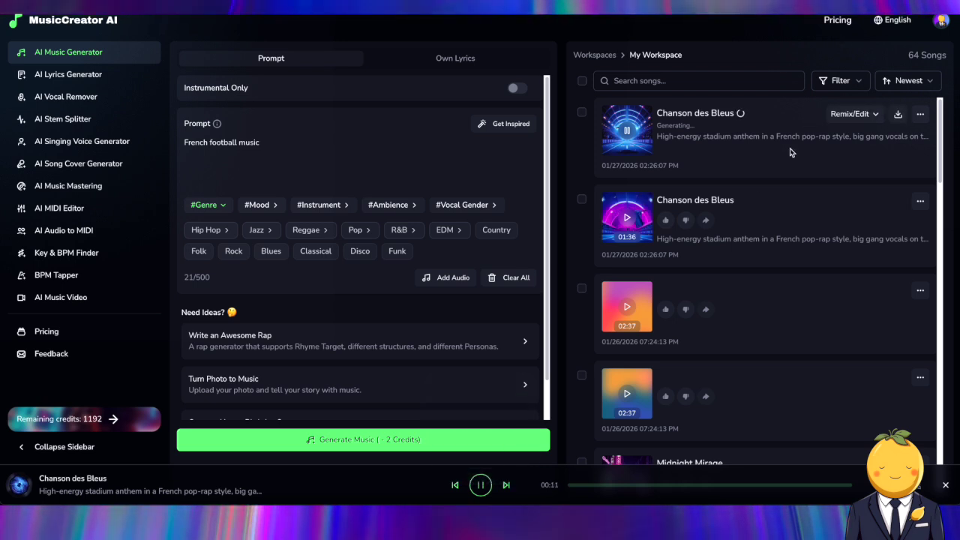
{"action": "left_click", "coordinate": [897, 116]}
{"action": "left_click", "coordinate": [875, 138]}
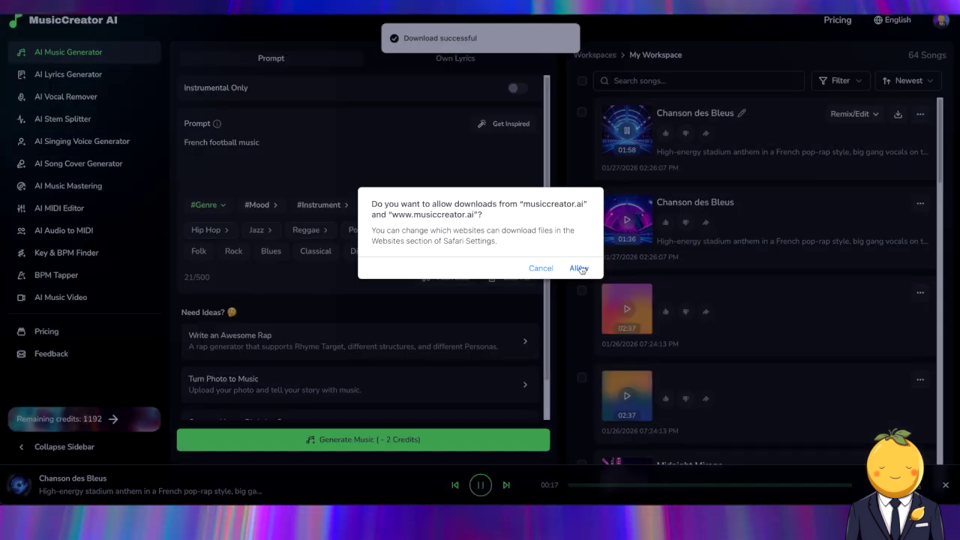
{"action": "left_click", "coordinate": [579, 269]}
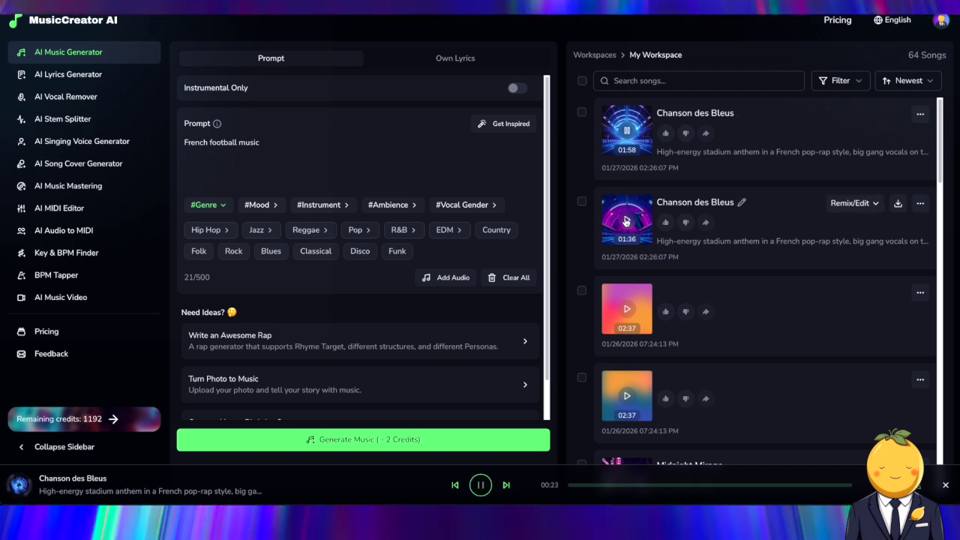
{"action": "left_click", "coordinate": [628, 133]}
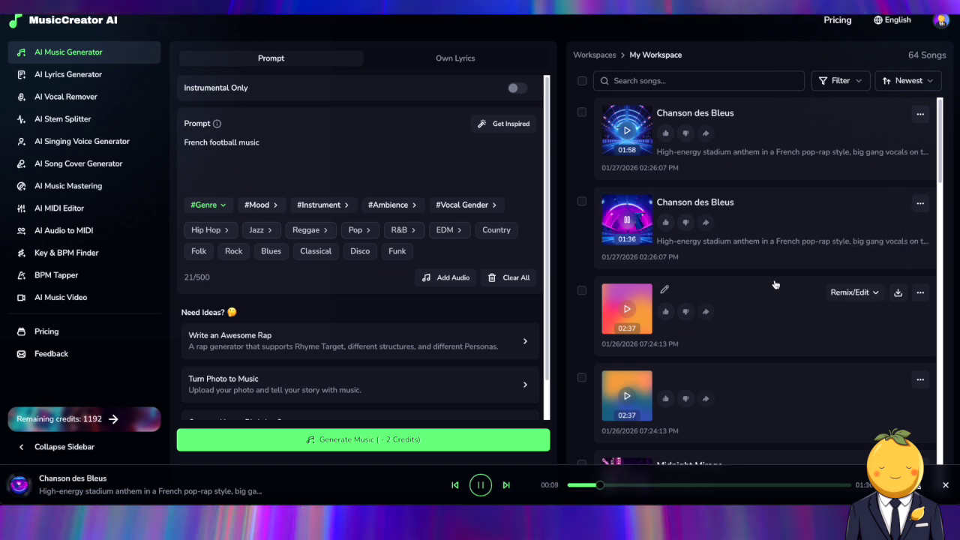
{"action": "left_click", "coordinate": [579, 268]}
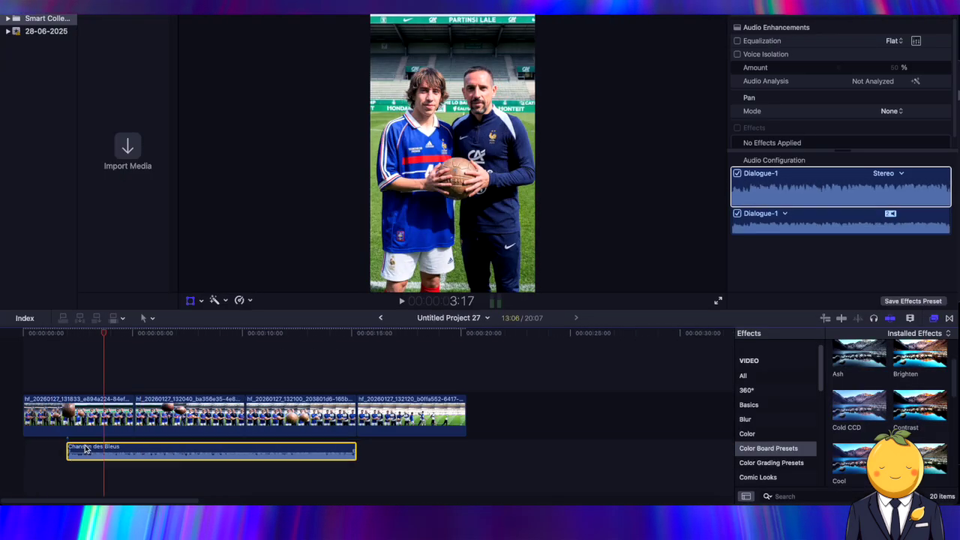
Step: Switch to Final Cut Pro and move the "Chanson des Bleus" audio clip to the beginning of the timeline
{"action": "left_click_drag", "start_coordinate": [85, 448], "coordinate": [43, 448]}
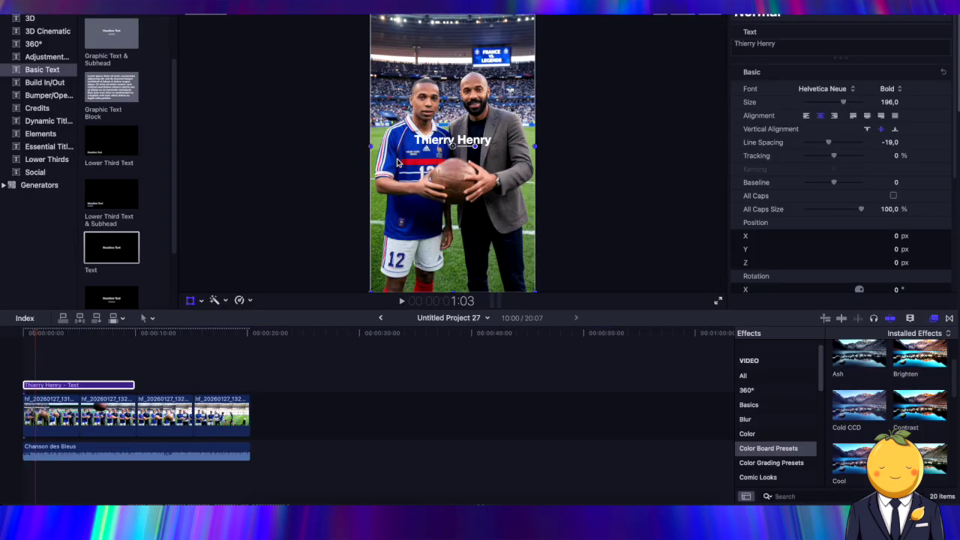
Step: Style the "Thierry Henry" title in Hopper Script at X -22 px, Y -1879 px with a drop shadow
{"action": "left_click", "coordinate": [117, 336]}
{"action": "scroll", "coordinate": [904, 196], "scroll_direction": "down", "scroll_amount": 2}
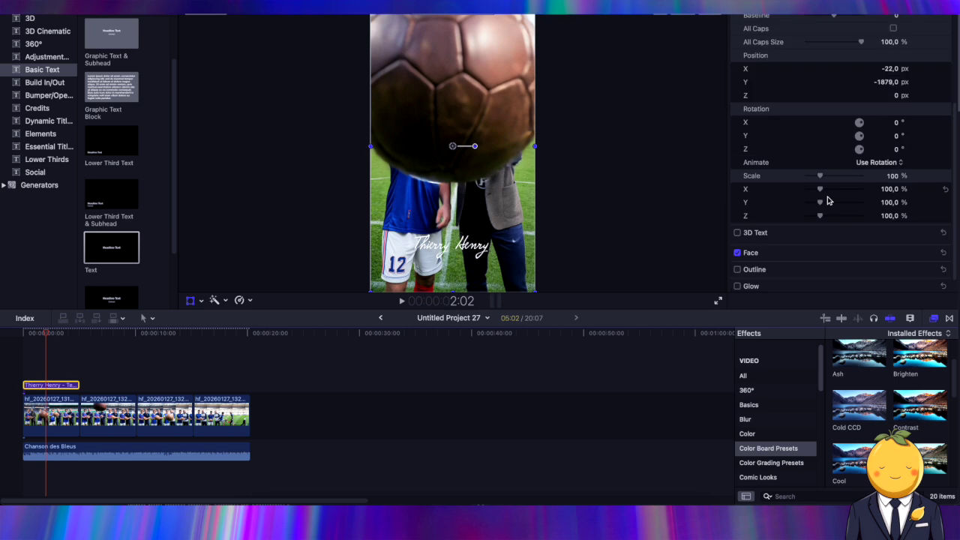
{"action": "scroll", "coordinate": [819, 260], "scroll_direction": "down", "scroll_amount": 5}
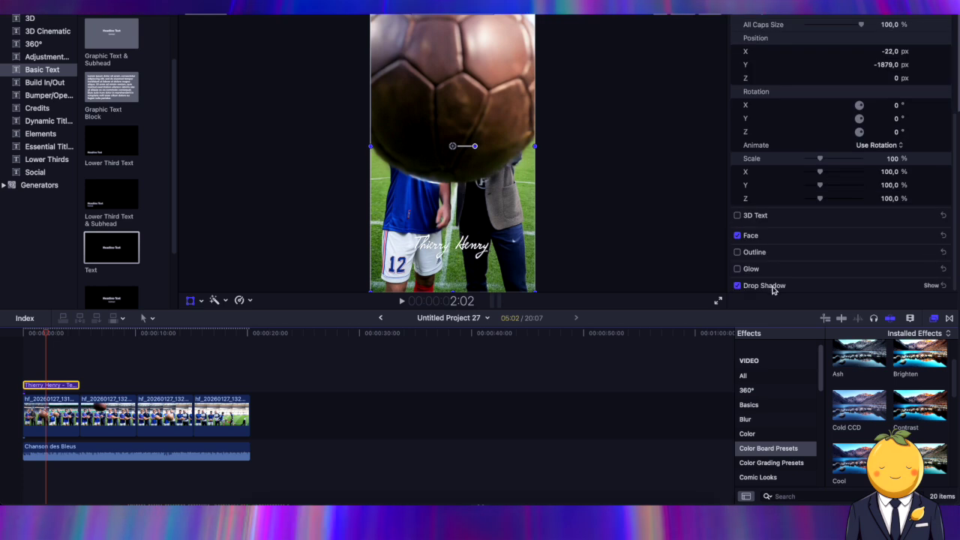
{"action": "scroll", "coordinate": [785, 135], "scroll_direction": "up", "scroll_amount": 6}
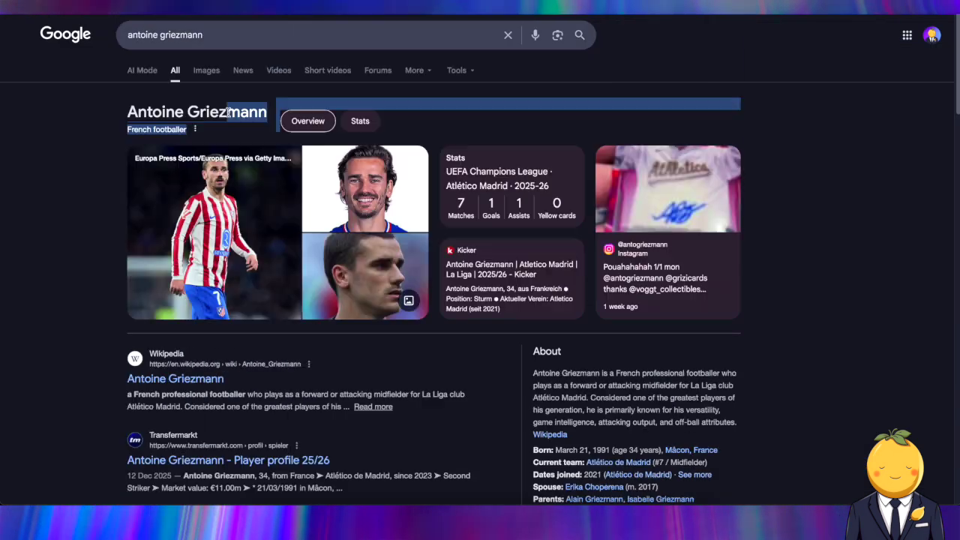
Step: Select the name "Antoine Griezmann" on the Google results page to copy it for the third player title
{"action": "left_click_drag", "start_coordinate": [227, 111], "coordinate": [128, 113]}
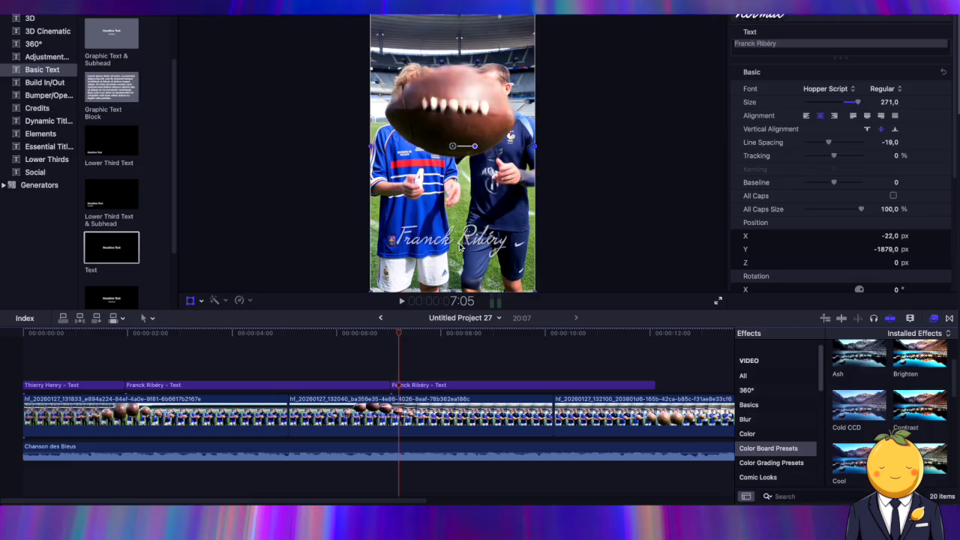